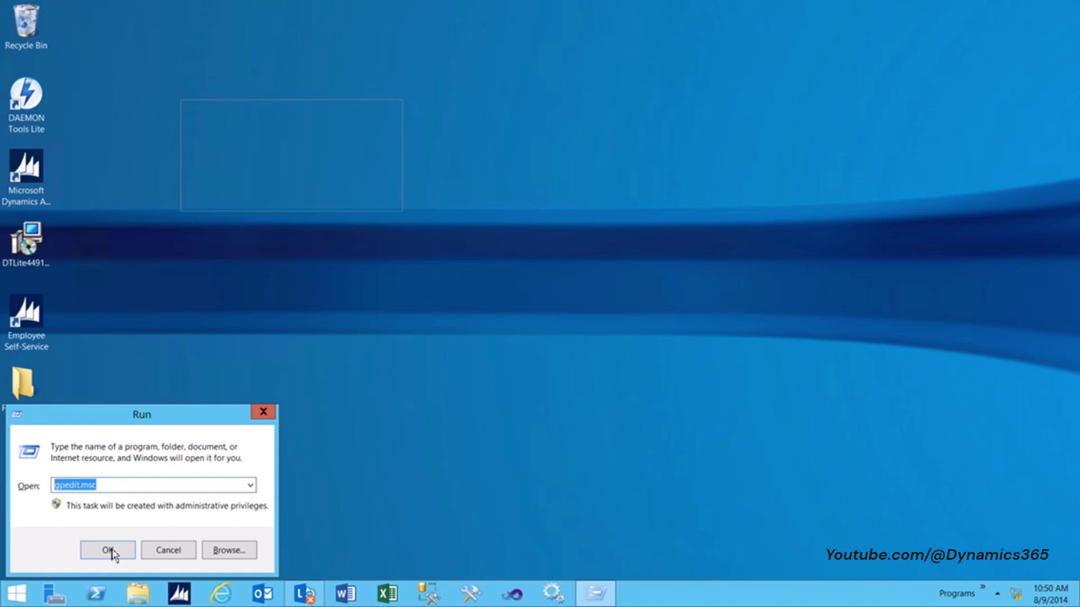
Launch the Local Group Policy Editor, maximize it, and widen the tree pane.
click(108, 550)
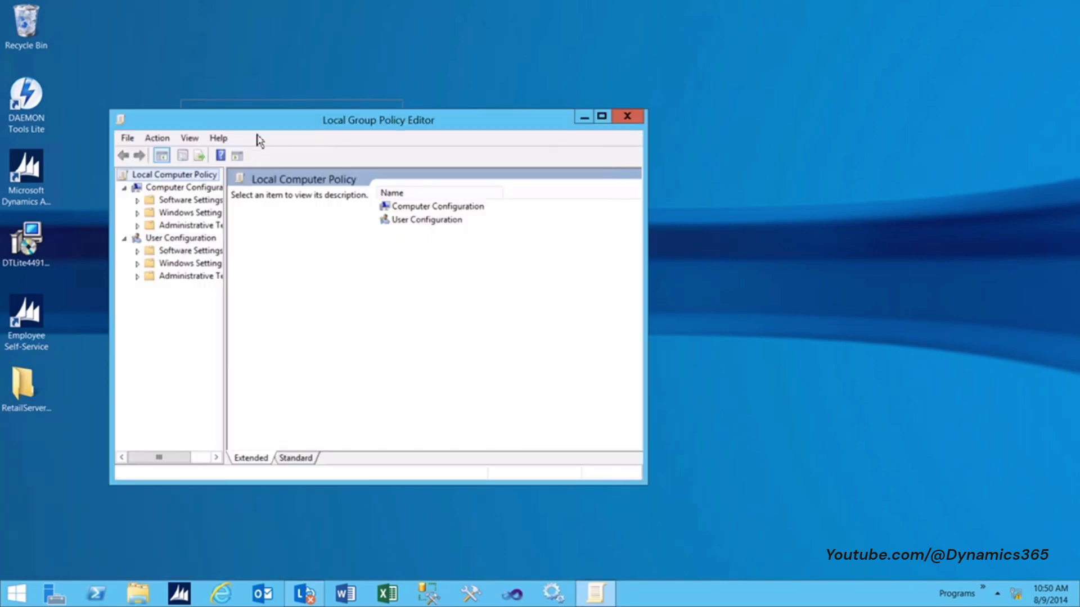
double_click(258, 120)
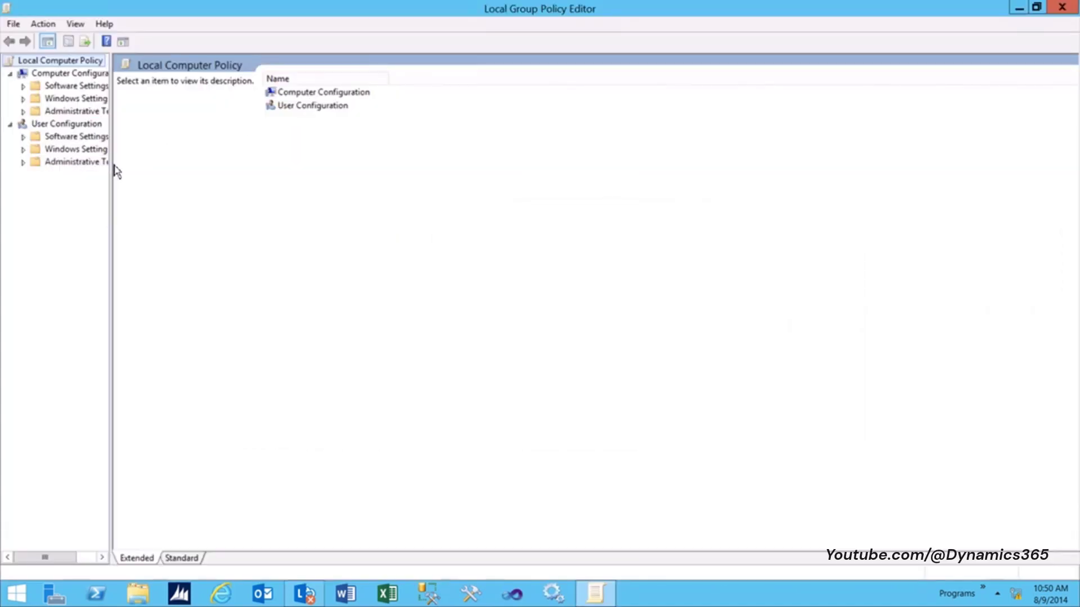
drag(111, 163, 221, 166)
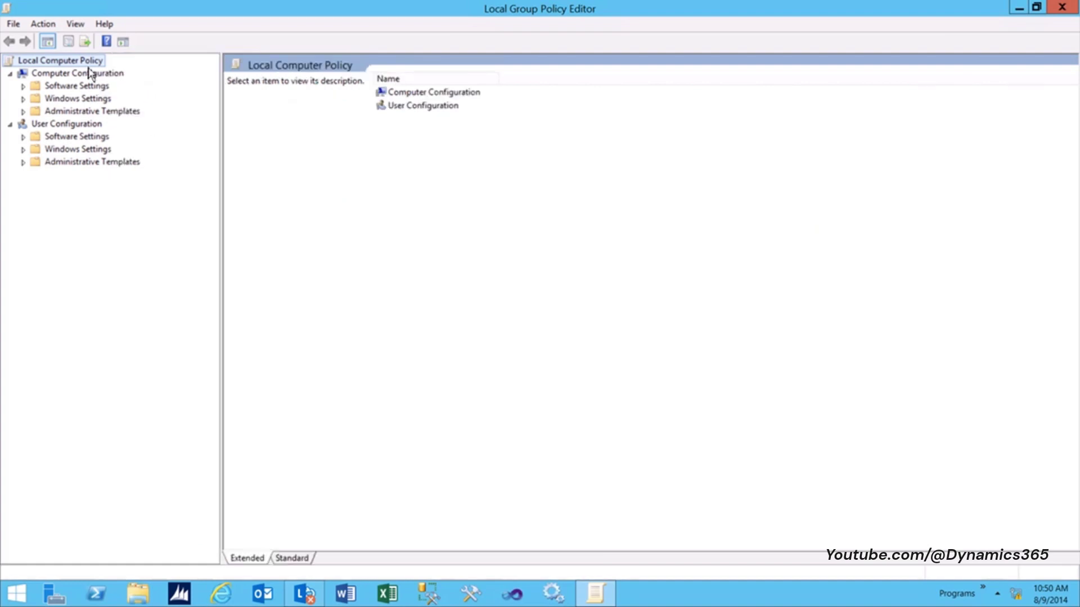
Navigate to Computer Configuration > Administrative Templates > Windows Components > App Package Deployment.
click(90, 73)
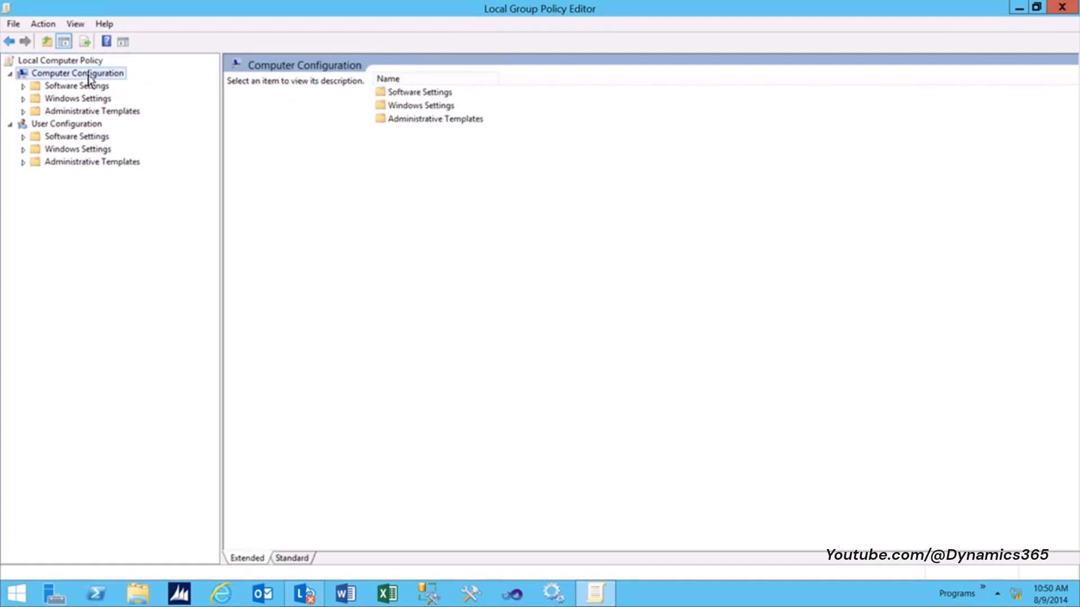
click(38, 112)
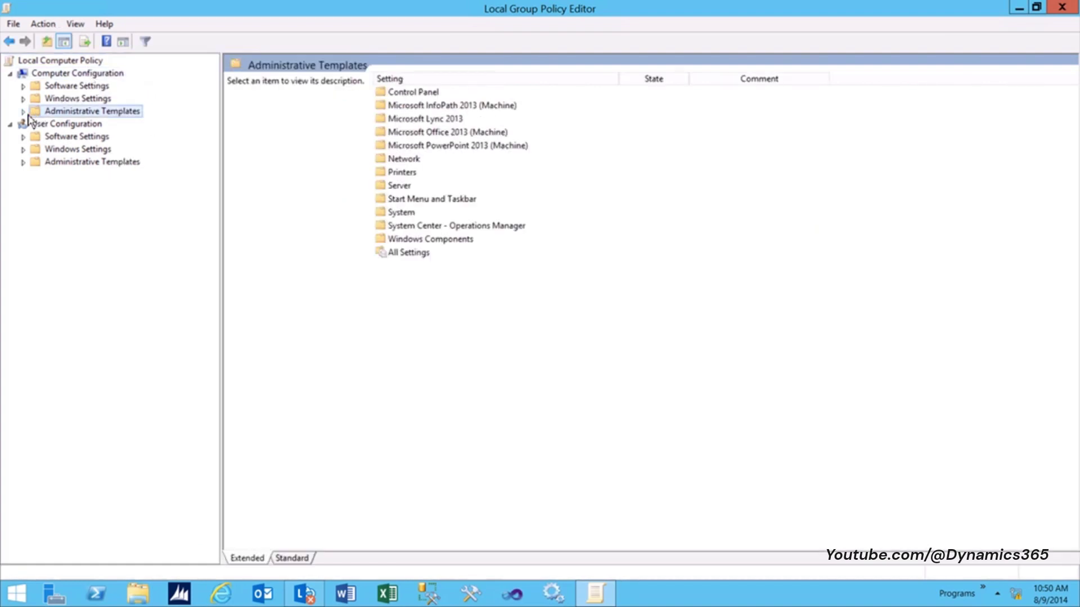
click(23, 112)
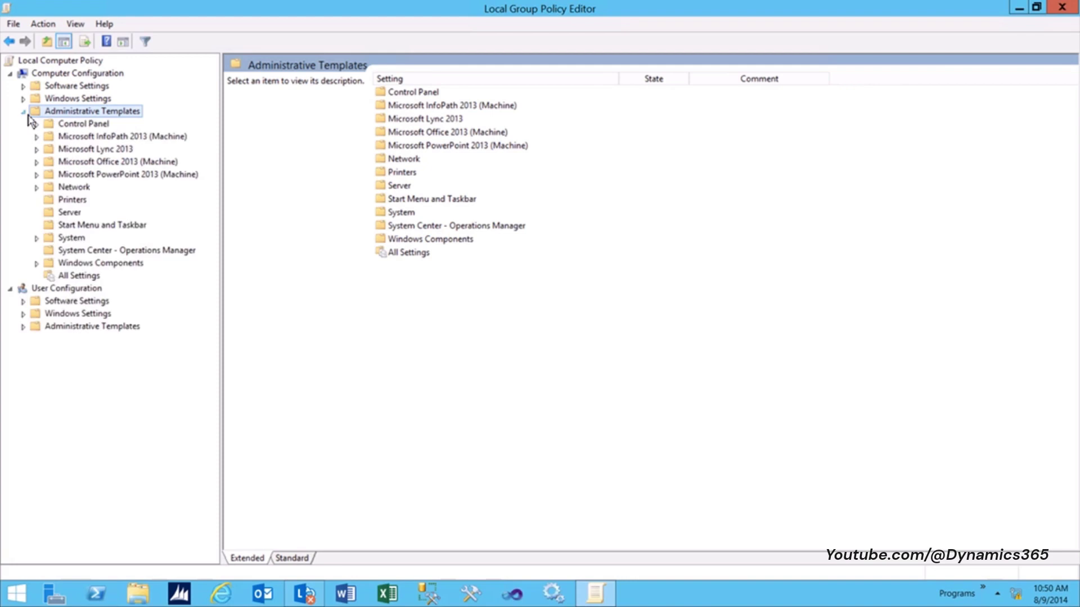
click(82, 263)
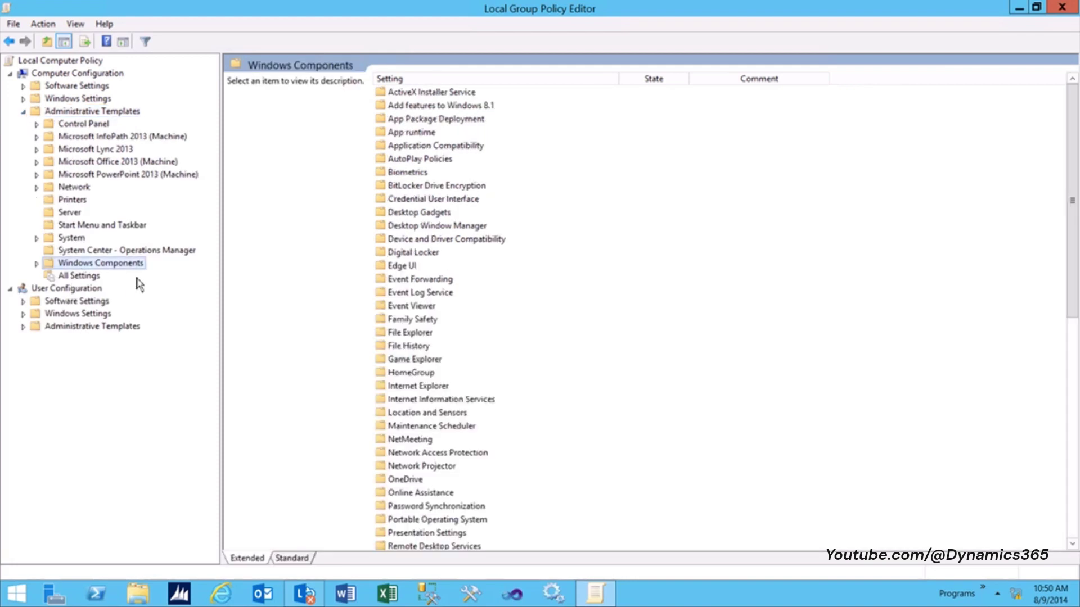
click(442, 120)
double_click(442, 120)
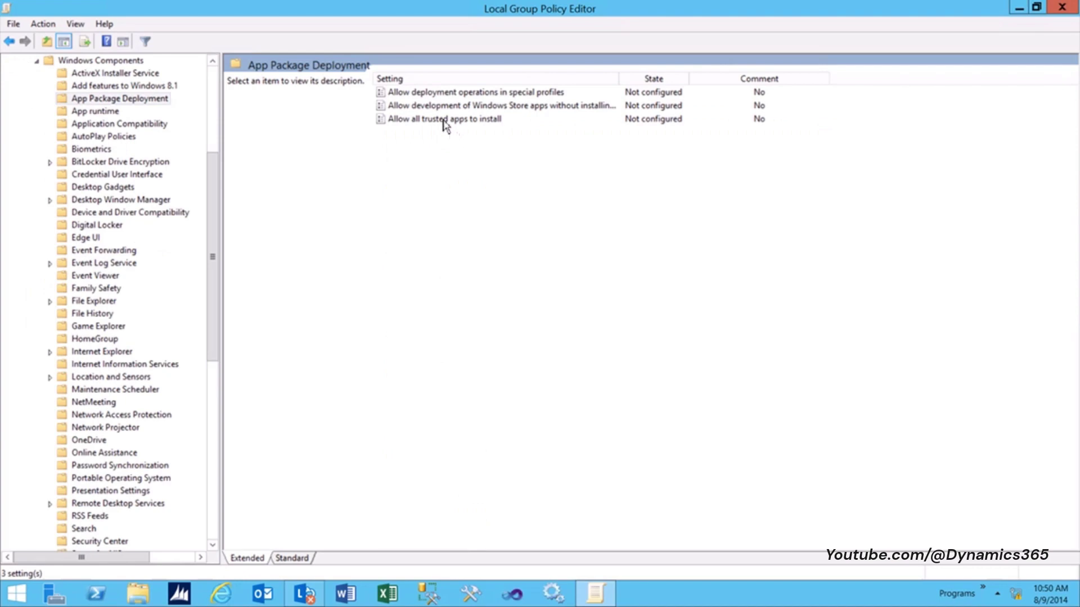
click(444, 120)
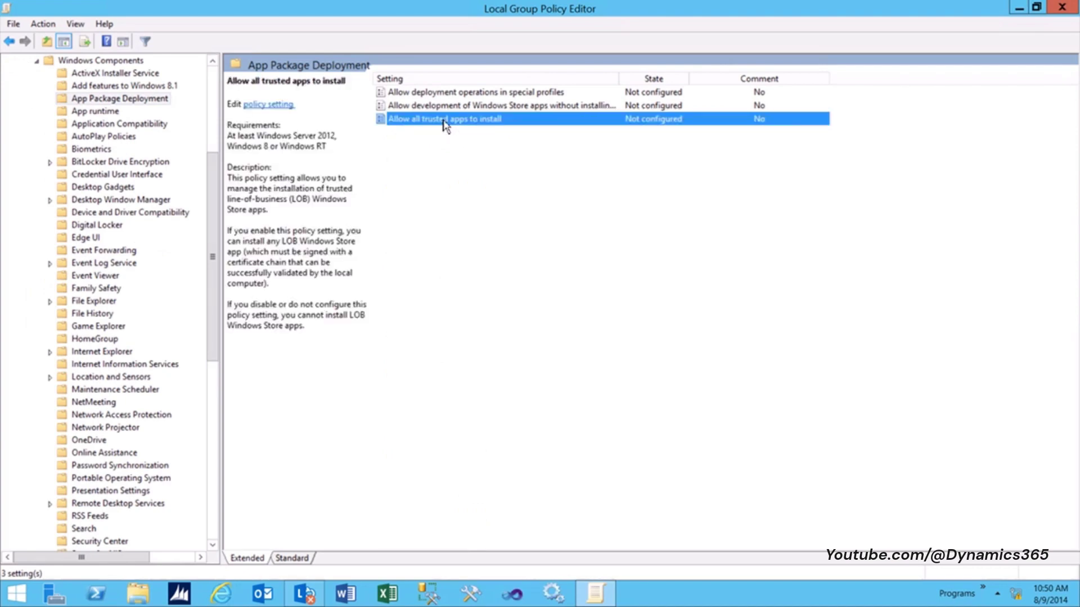
Set 'Allow all trusted apps to install' to Enabled and apply it.
double_click(444, 120)
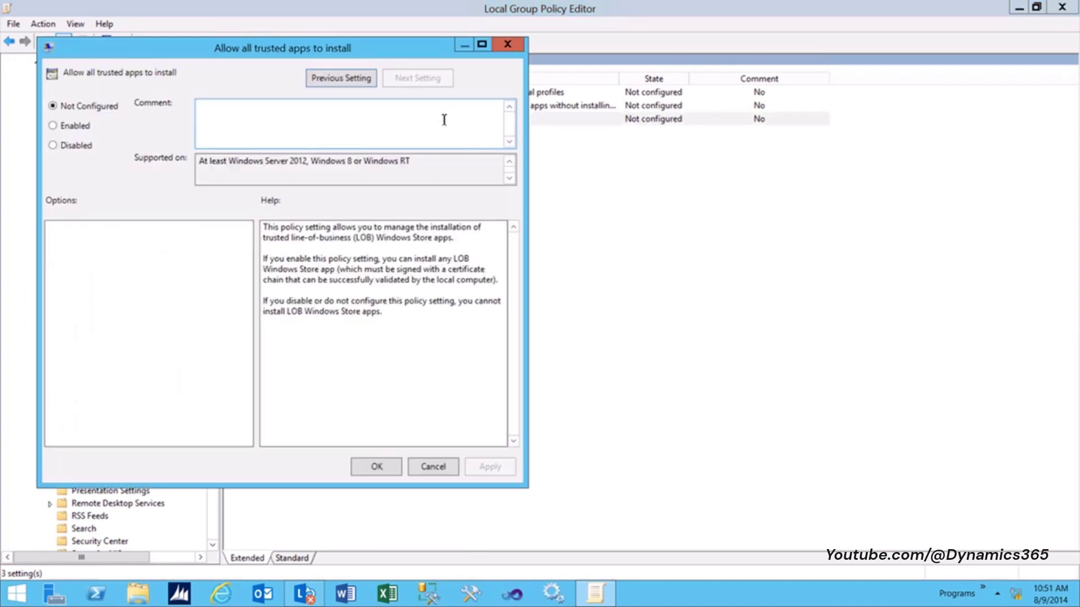
click(53, 126)
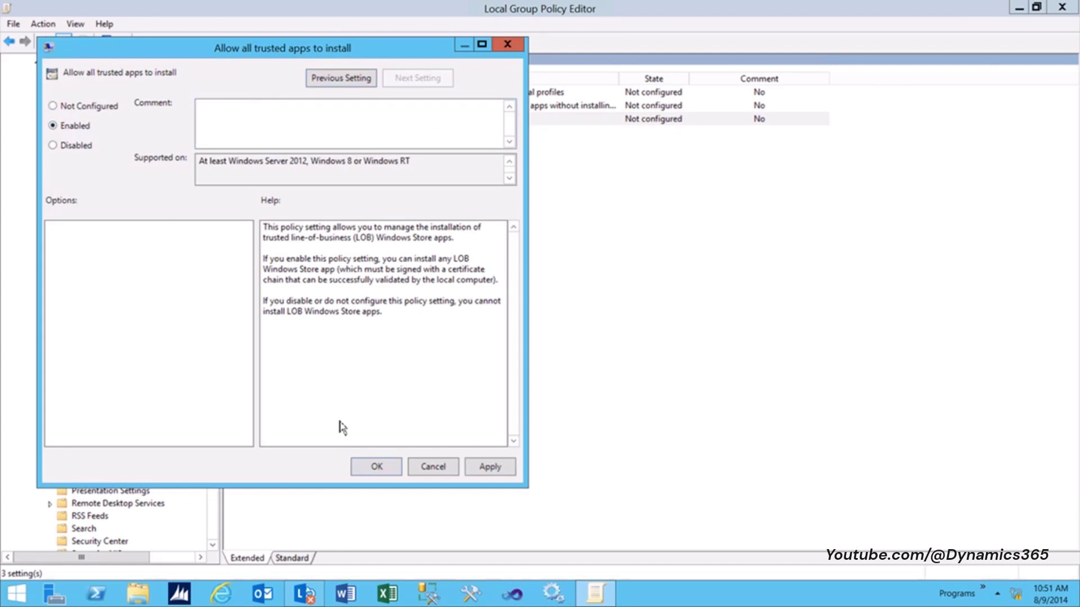
click(375, 467)
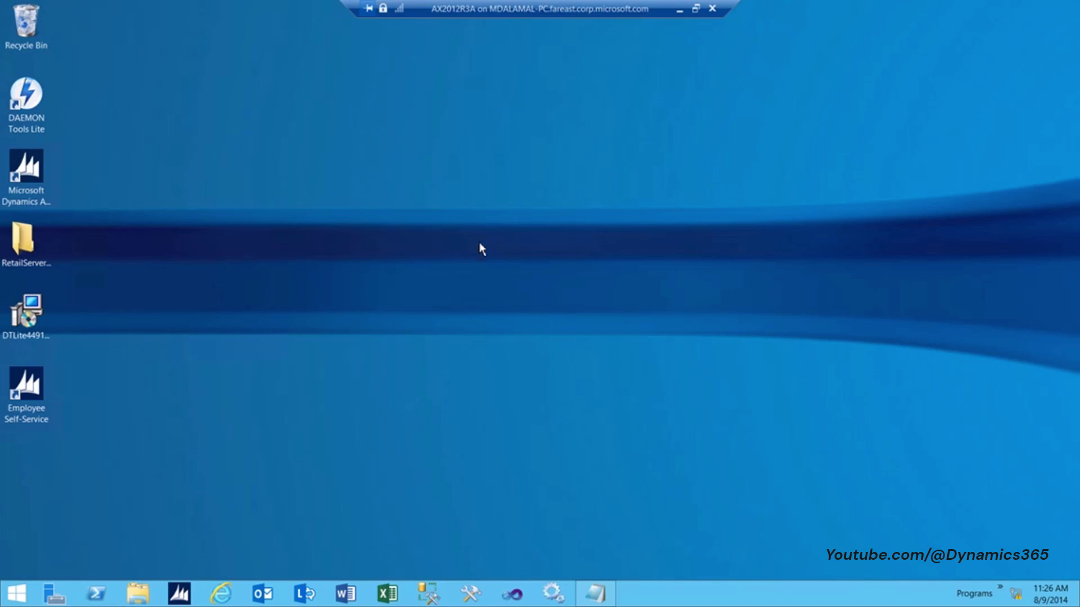
Open an administrator Command Prompt and type 'checknetisolation.exe LoopbackExempt -a -p='.
right_click(28, 597)
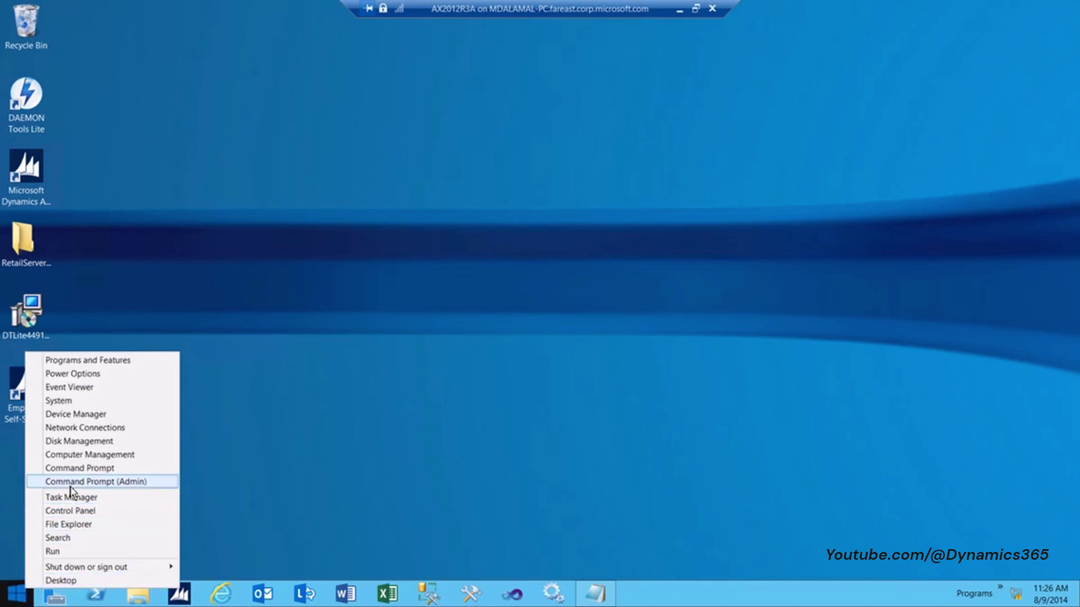
click(71, 484)
click(176, 206)
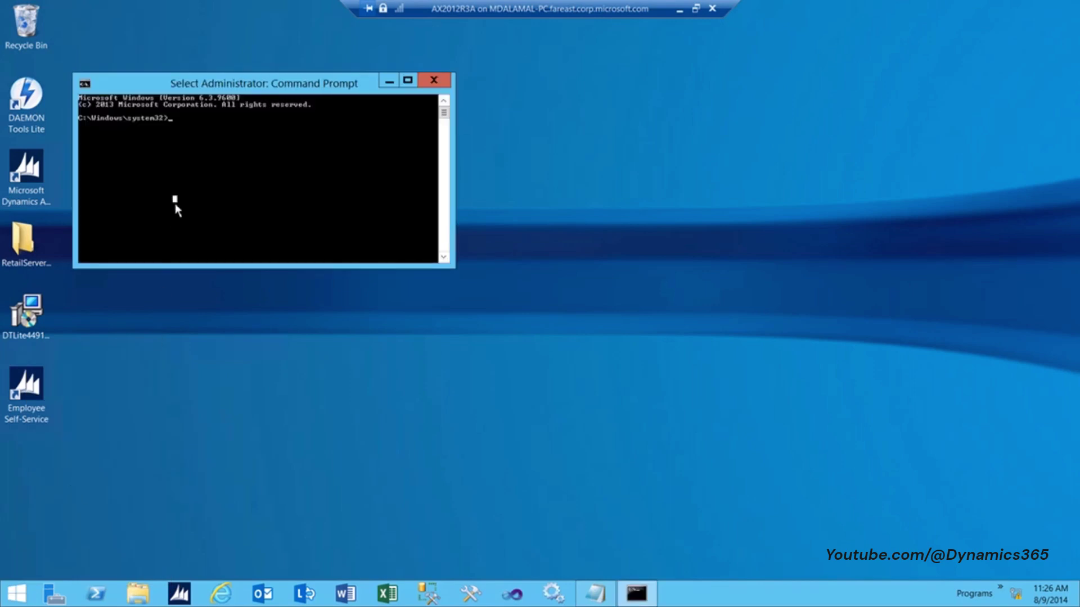
text(chec)
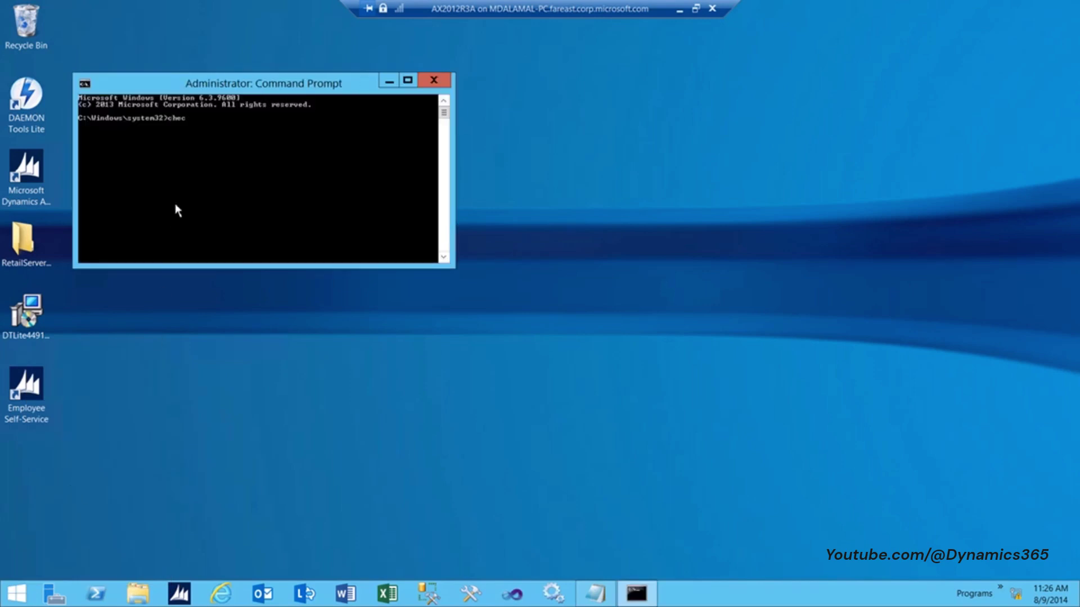
text(knetisolation.exe LoopbackExempt)
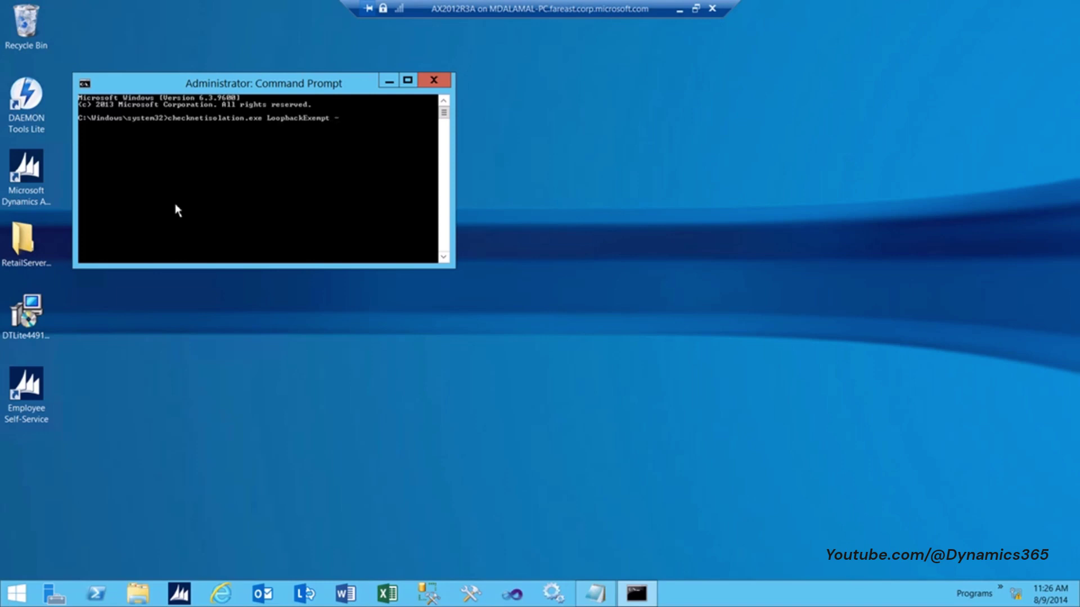
text( -a -p=)
Copy the app's SID from Notepad, paste it to complete the command, and run it for OK.
click(596, 593)
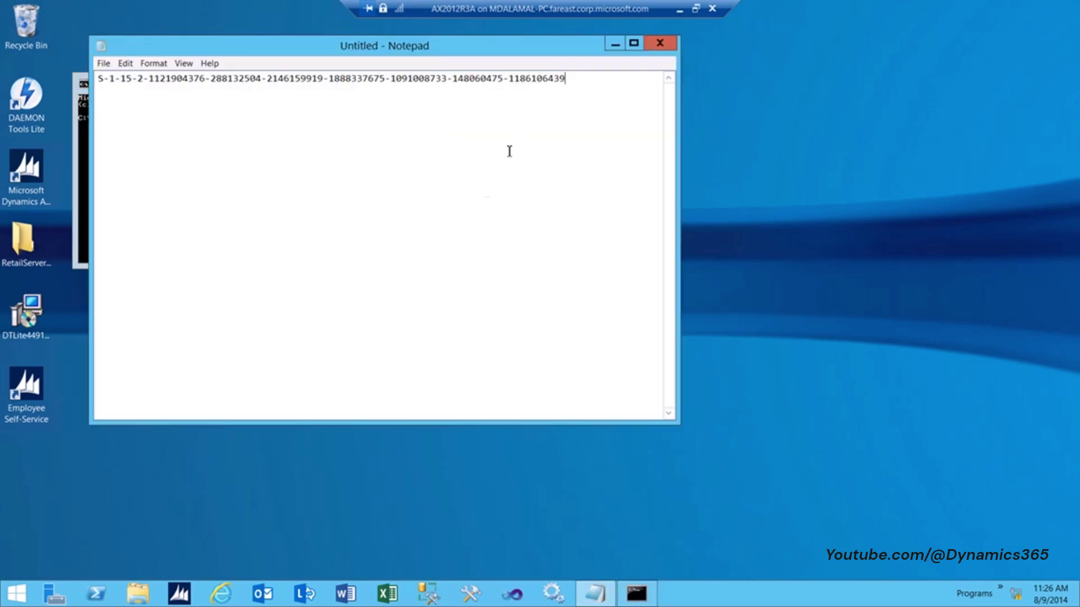
key(ctrl+a)
key(ctrl+c)
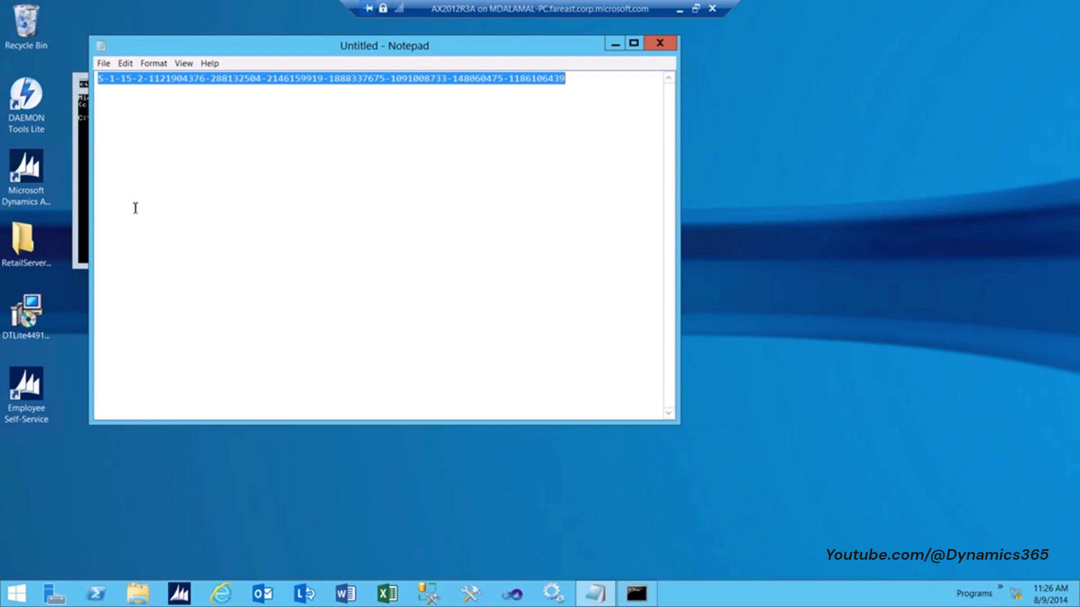
click(77, 227)
right_click(210, 195)
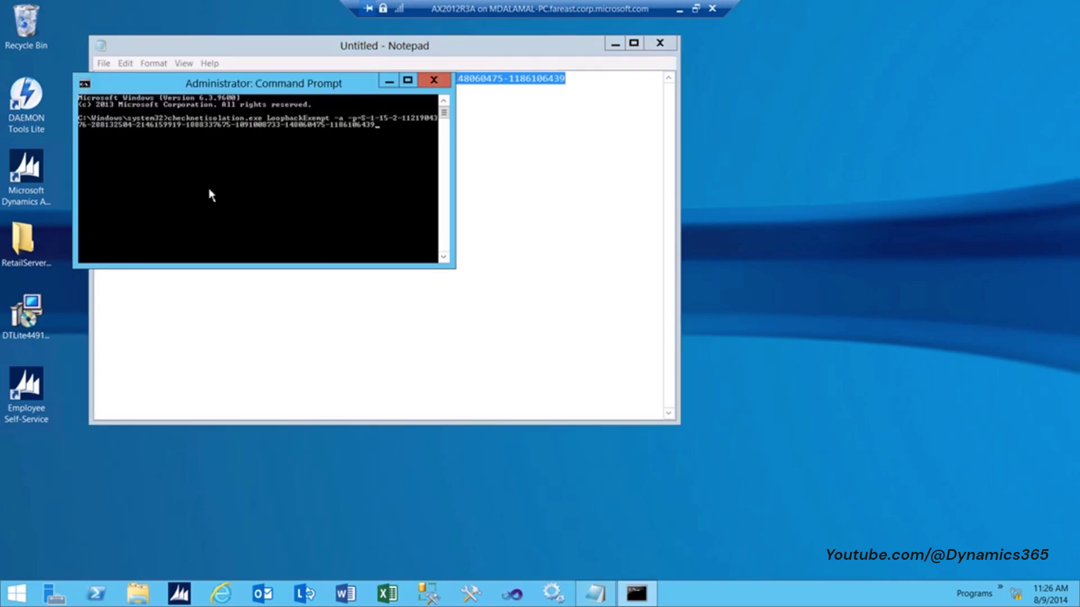
key(Return)
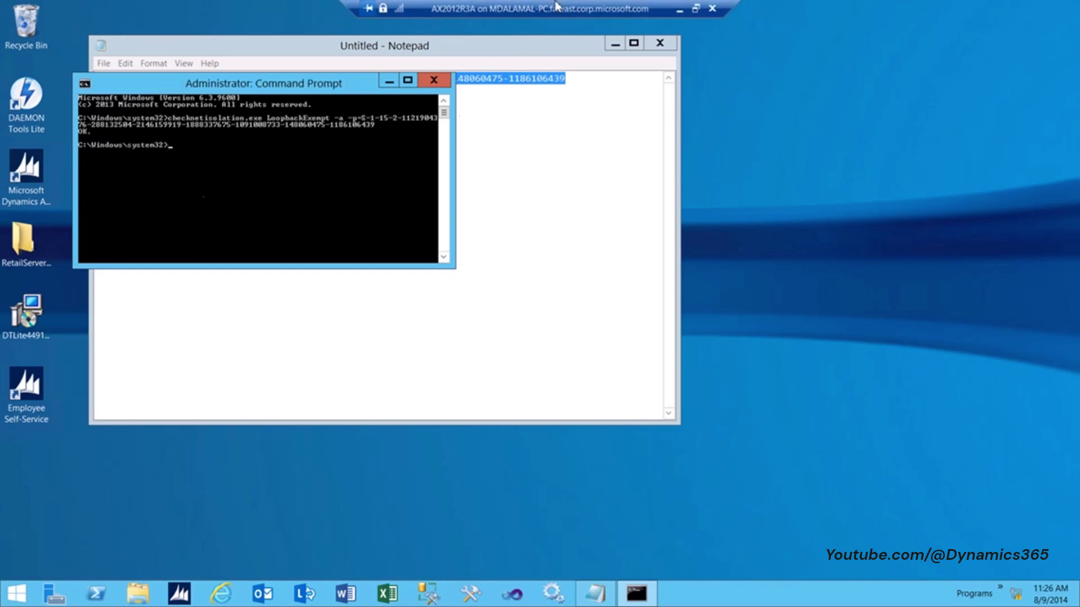
mouse_move(625, 9)
mouse_move(669, 7)
click(630, 8)
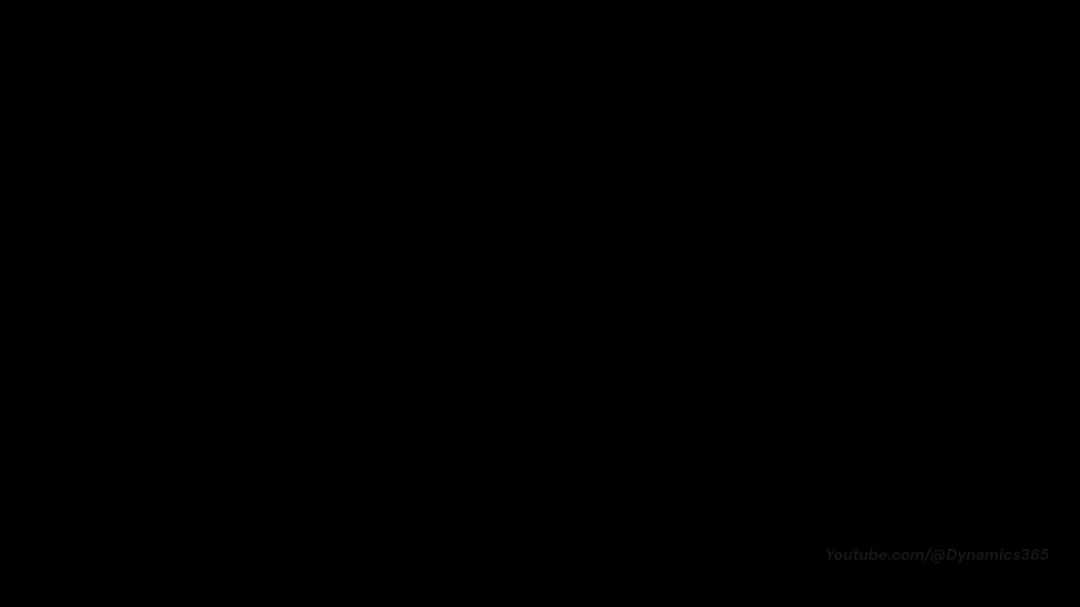
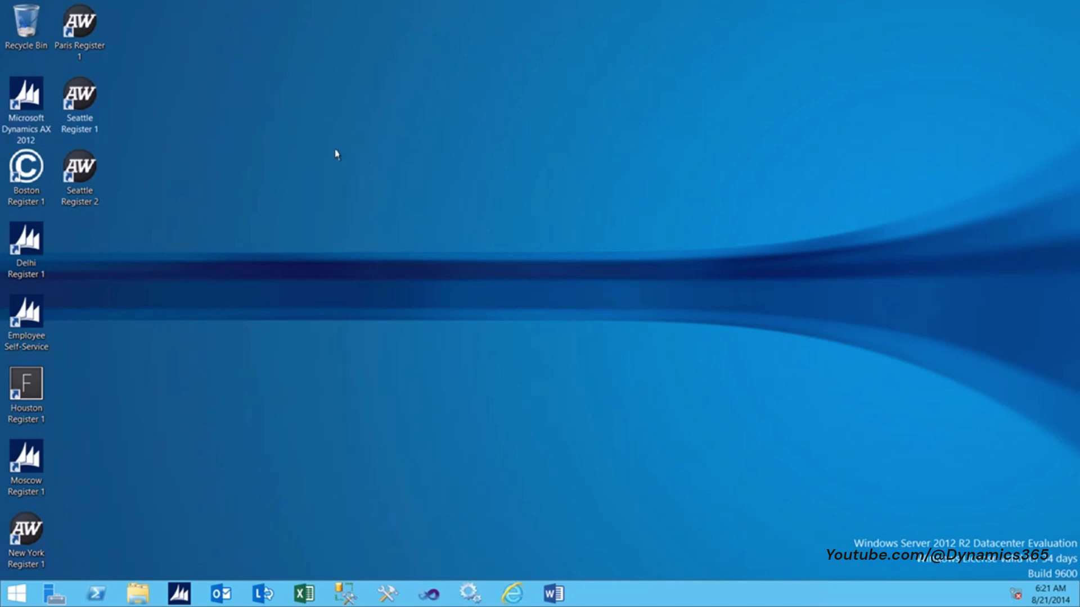
Launch Dynamics AX 2012 maximized and open the Retail Setup Devices list.
double_click(42, 114)
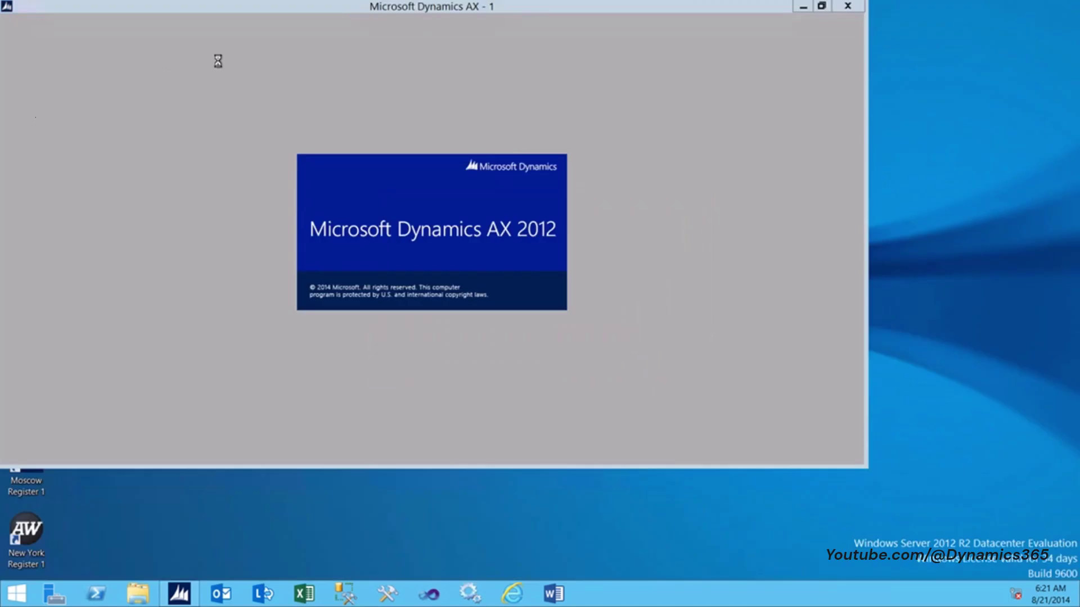
double_click(354, 7)
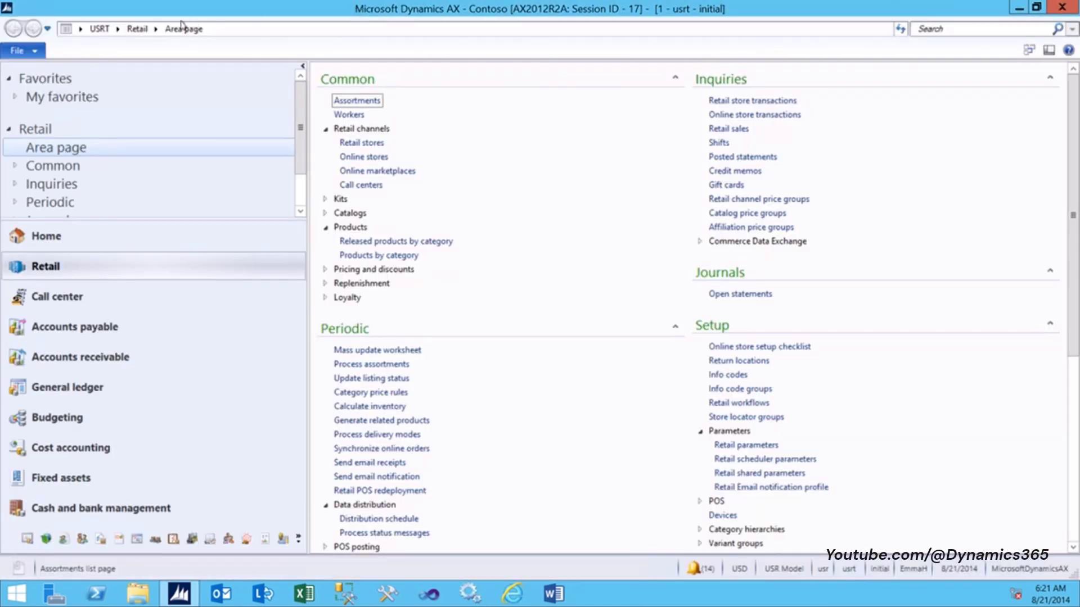
click(138, 29)
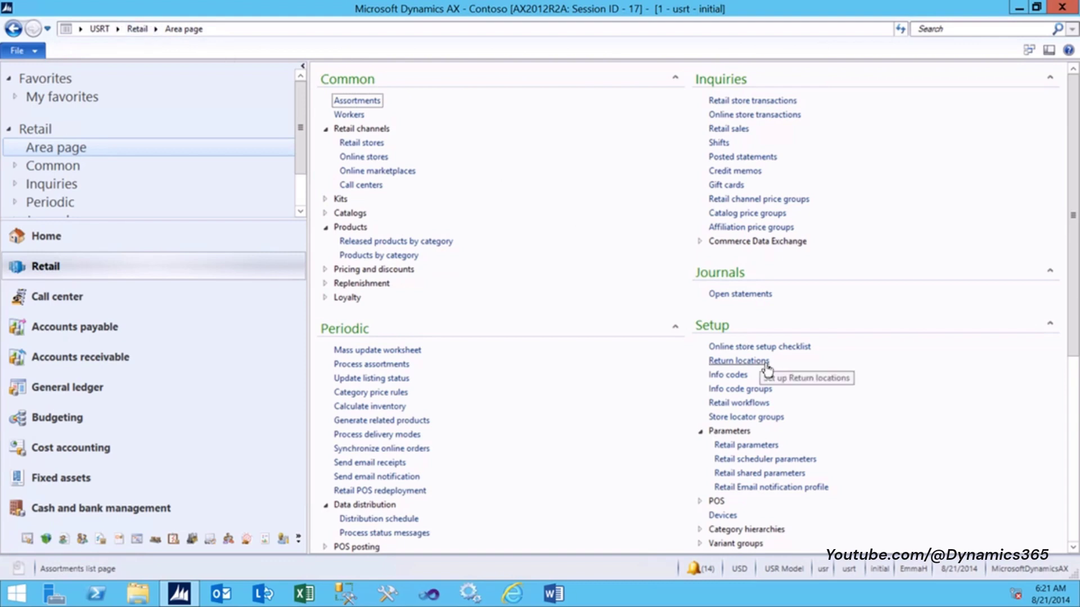
click(723, 515)
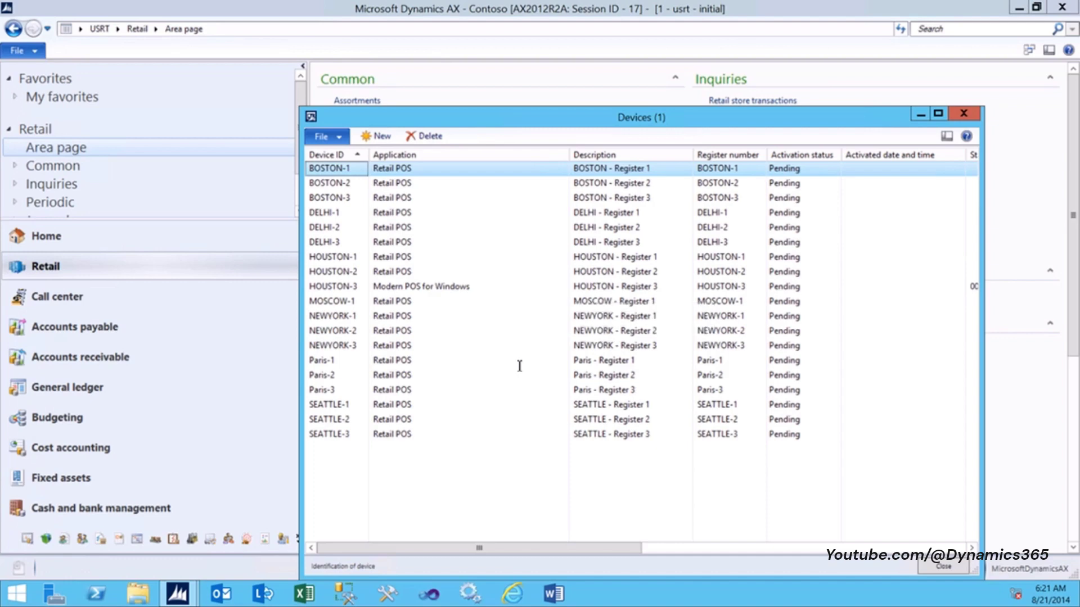
Set HOUSTON-3's Application to Modern POS for Windows.
click(439, 289)
click(355, 301)
key(Up)
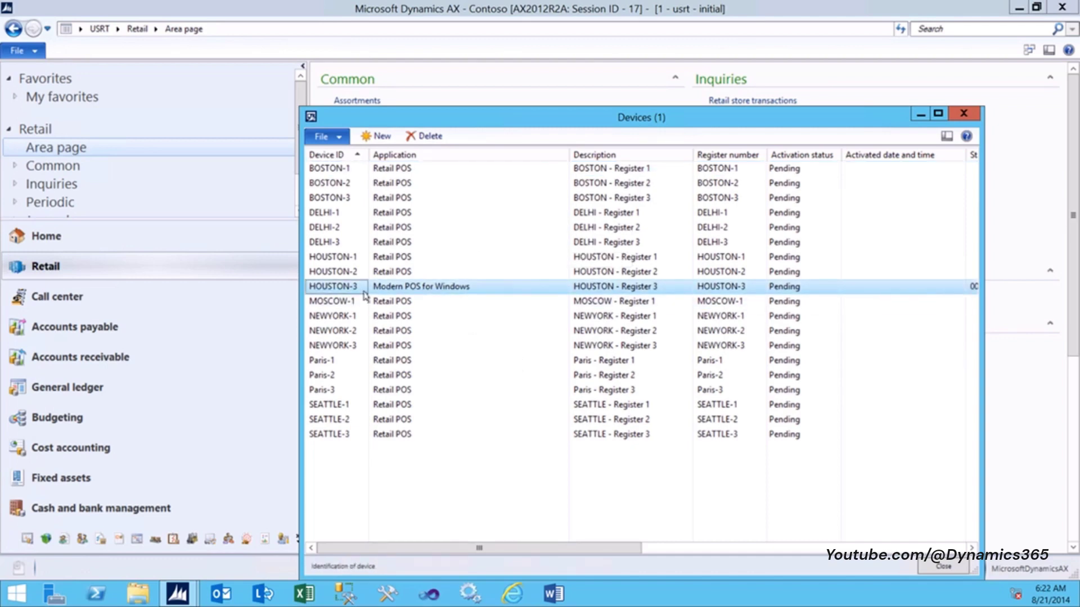
click(514, 287)
click(562, 287)
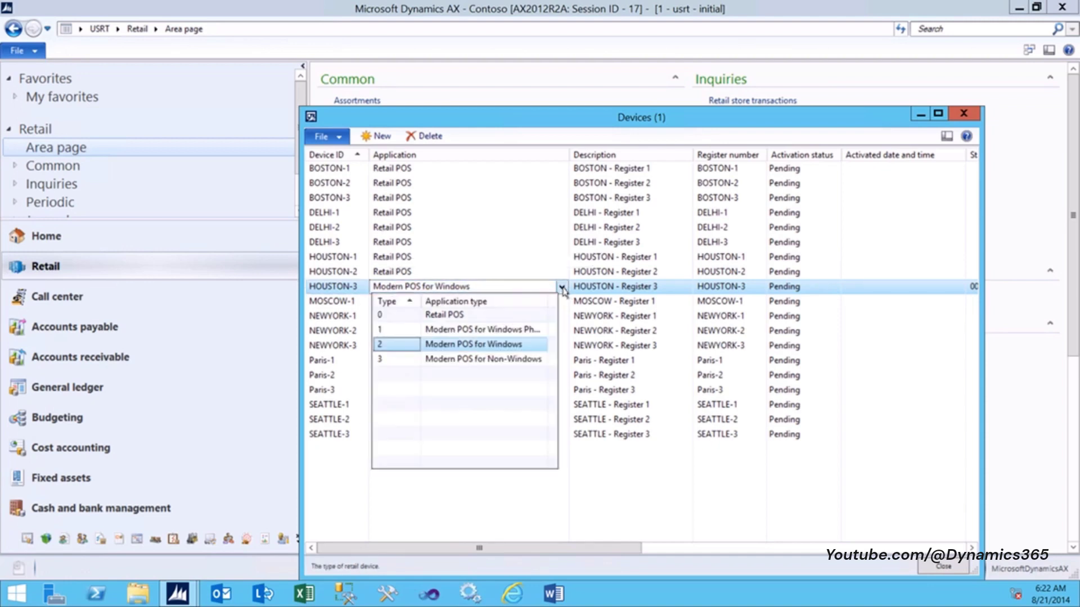
click(471, 345)
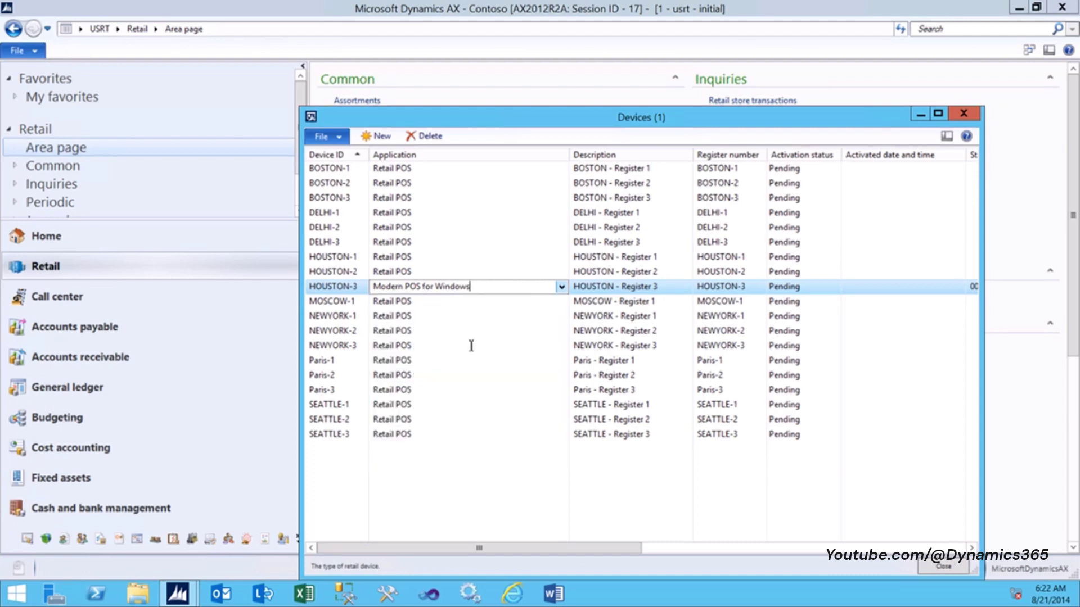
Review HOUSTON-3's description, register number and Pending activation status, then close Devices.
click(675, 285)
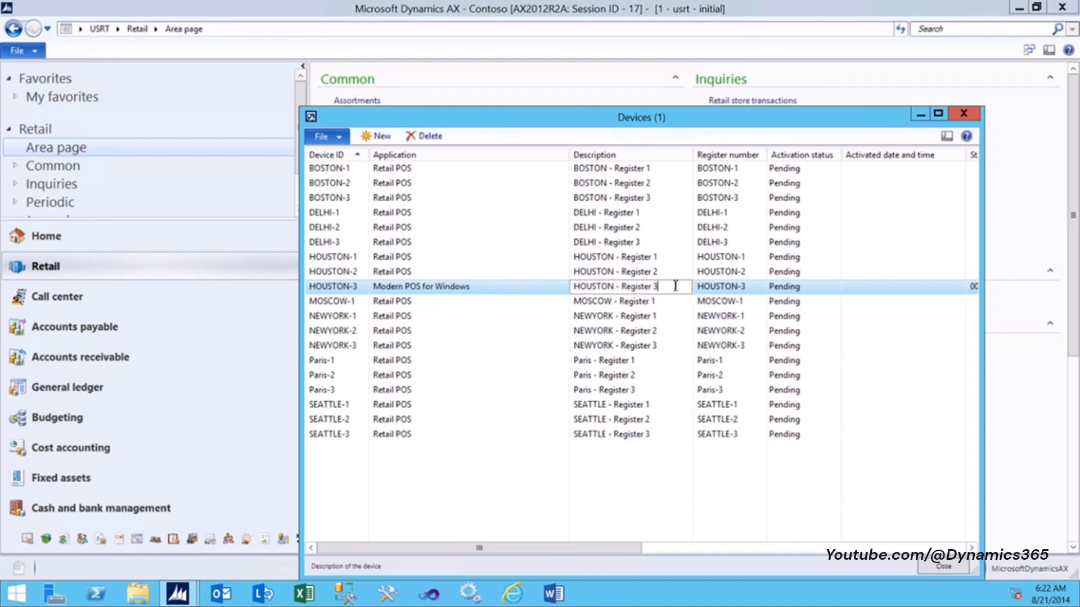
click(723, 287)
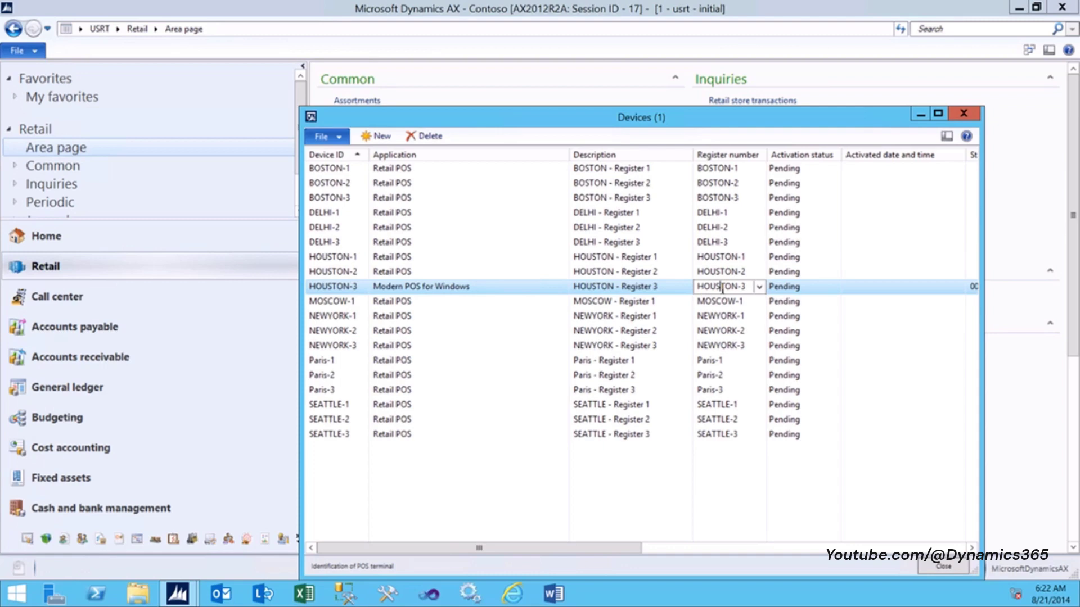
click(790, 287)
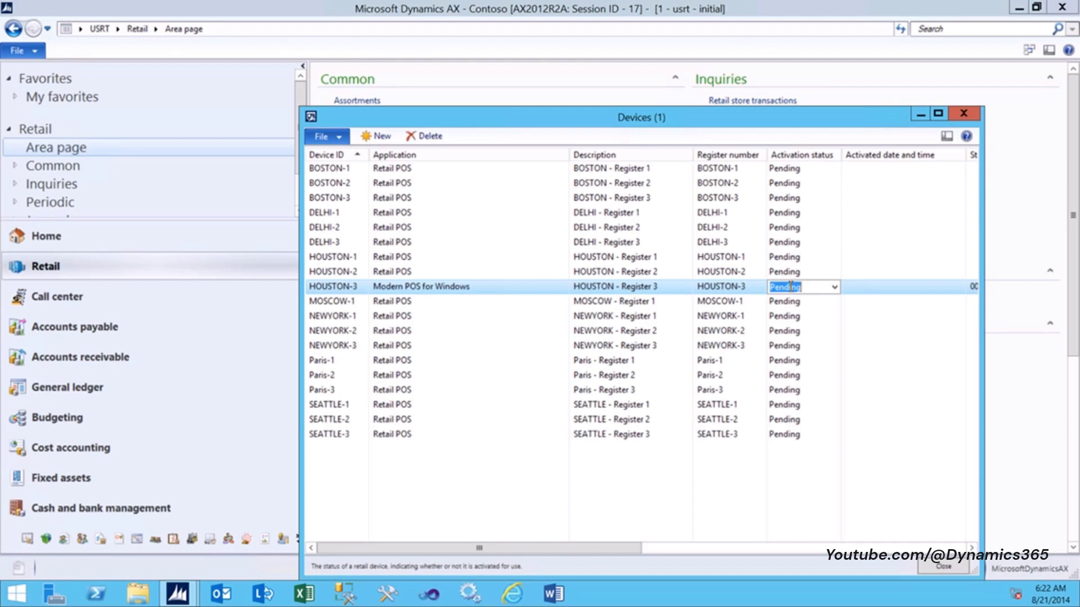
click(923, 570)
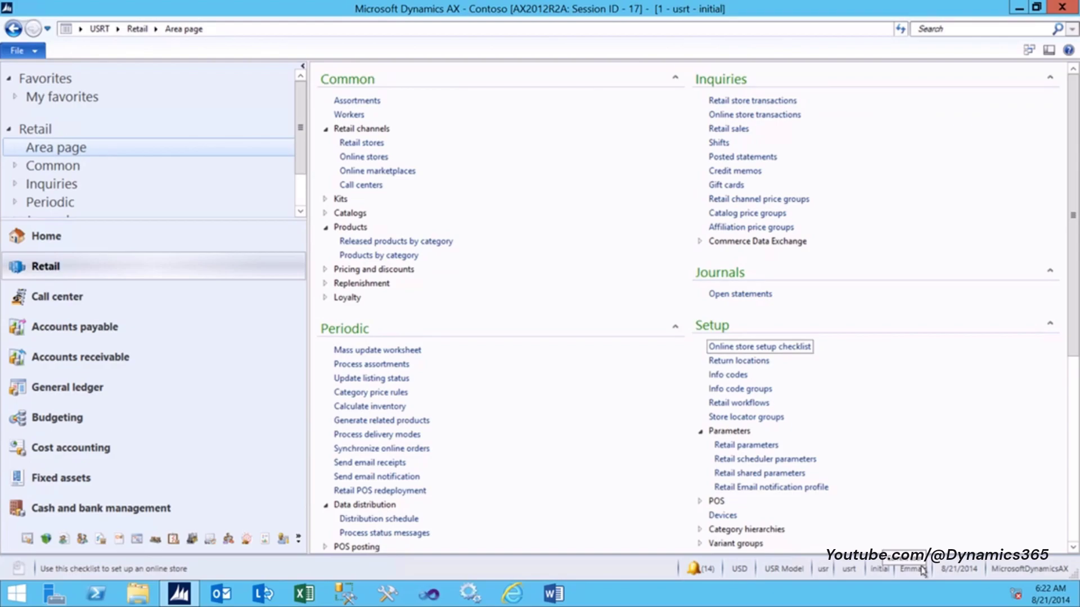
Start Retail POS (Beta) from a 'pos' search and minimize its Device activation screen.
key(super)
text(pos (Beta)
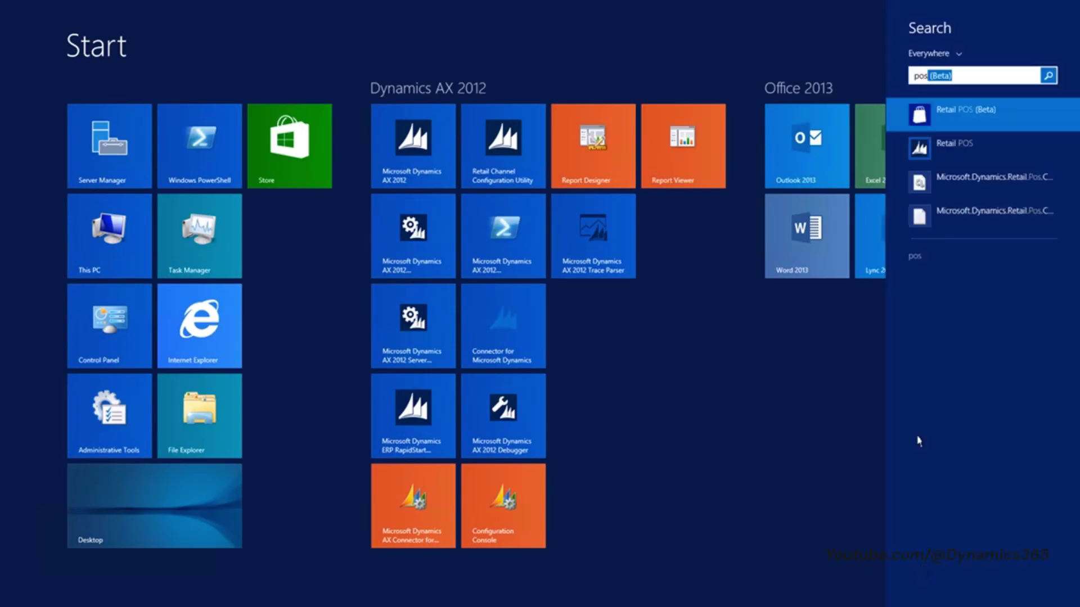
click(933, 113)
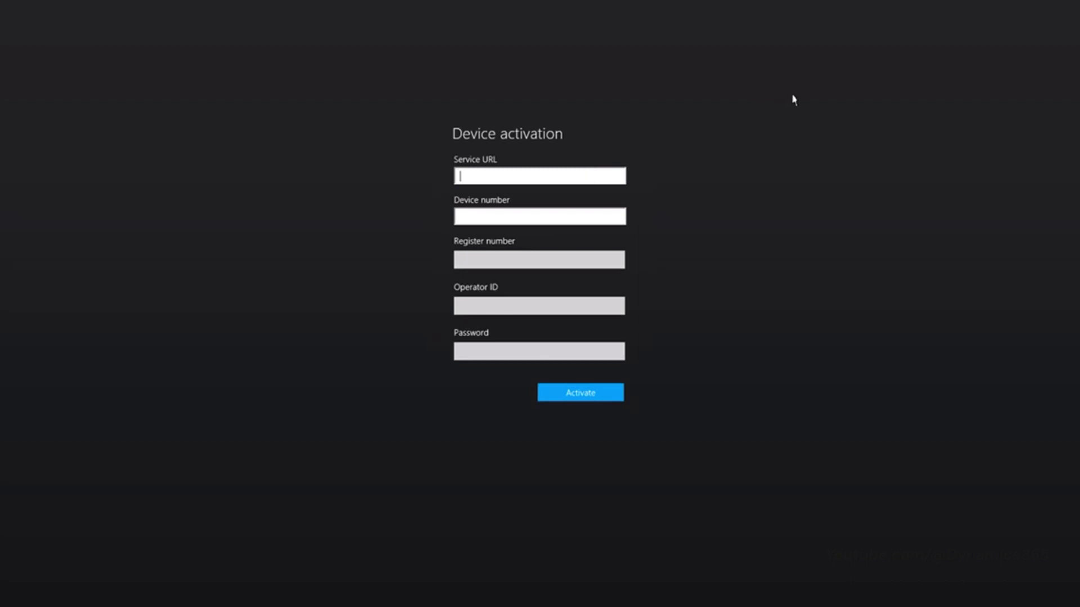
mouse_move(1048, 5)
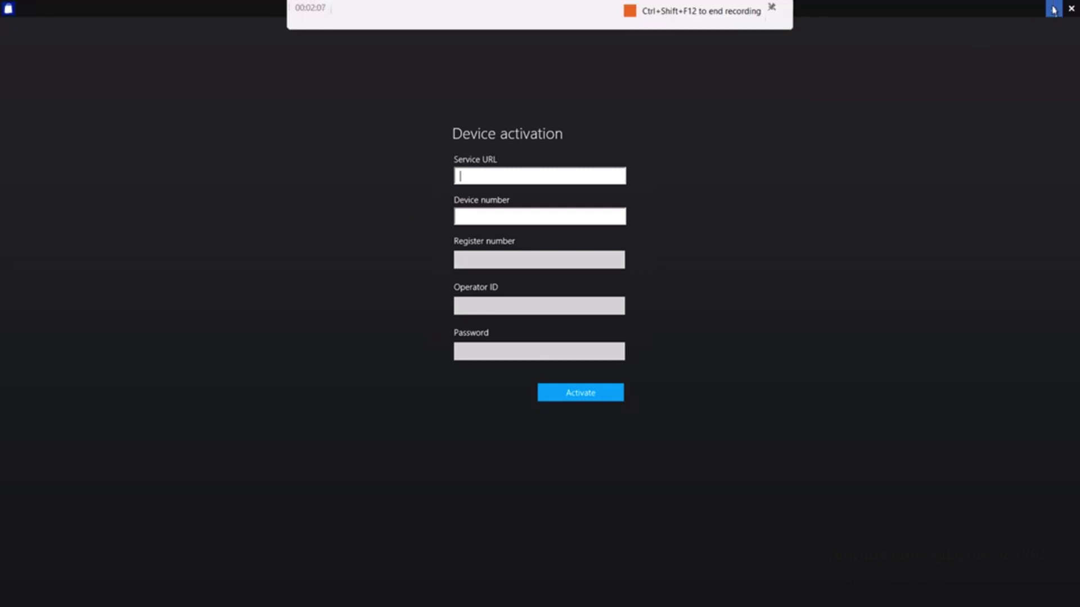
click(1054, 8)
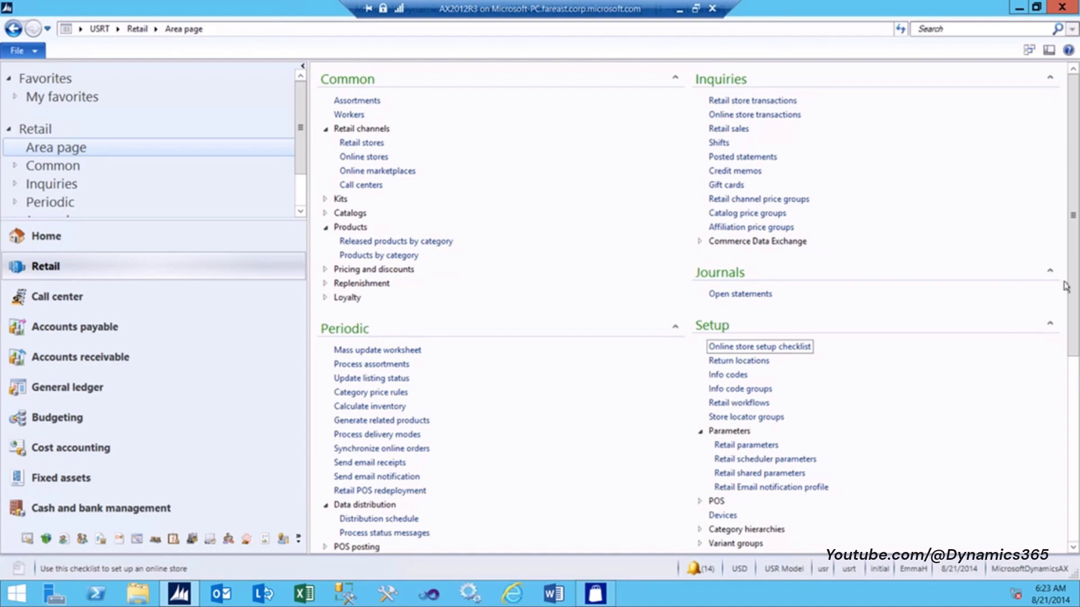
Open Channel profiles from the Retail scheduler's Channel integration setup.
scroll(1076, 341, down, 3)
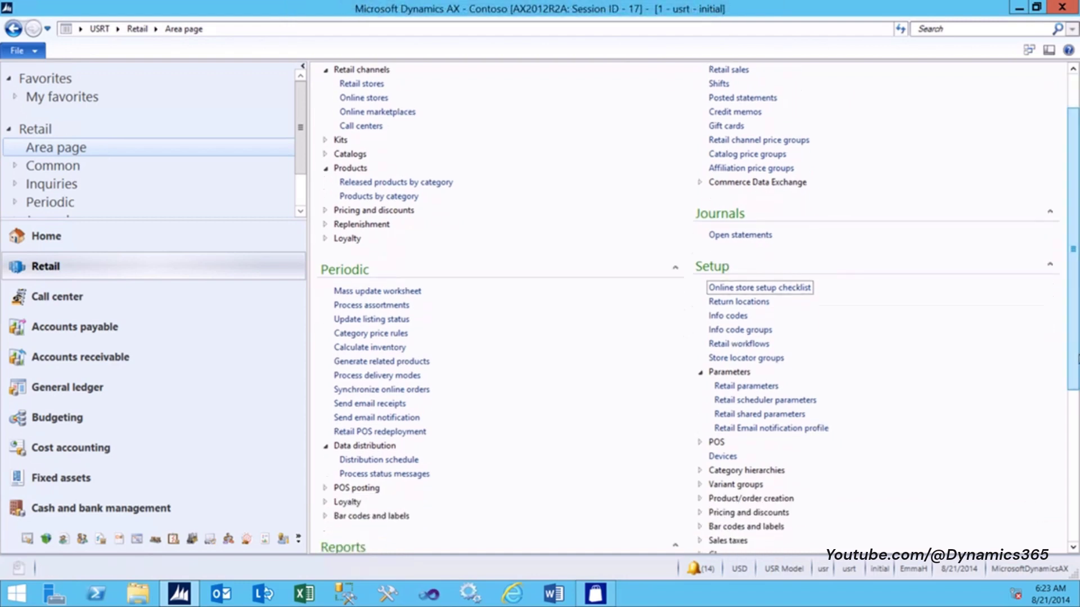
scroll(1069, 415, down, 1)
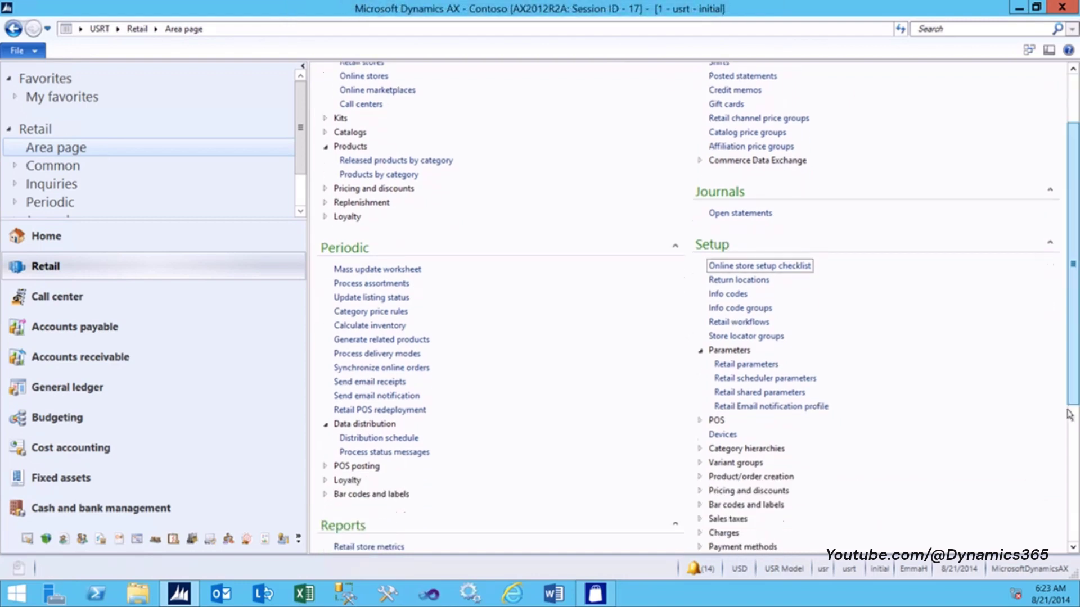
scroll(1070, 415, down, 8)
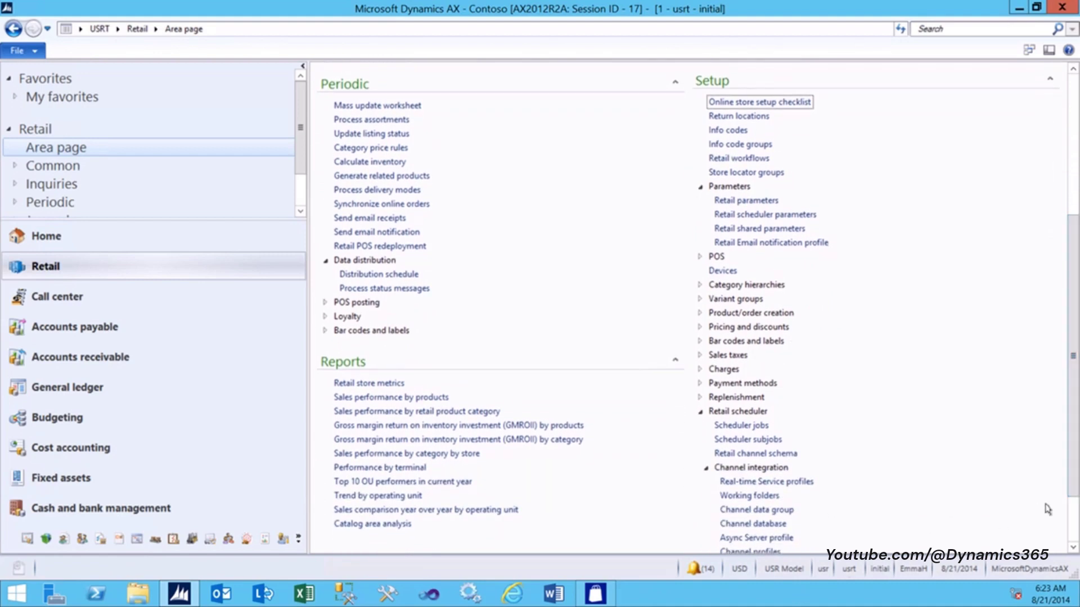
scroll(1063, 495, down, 2)
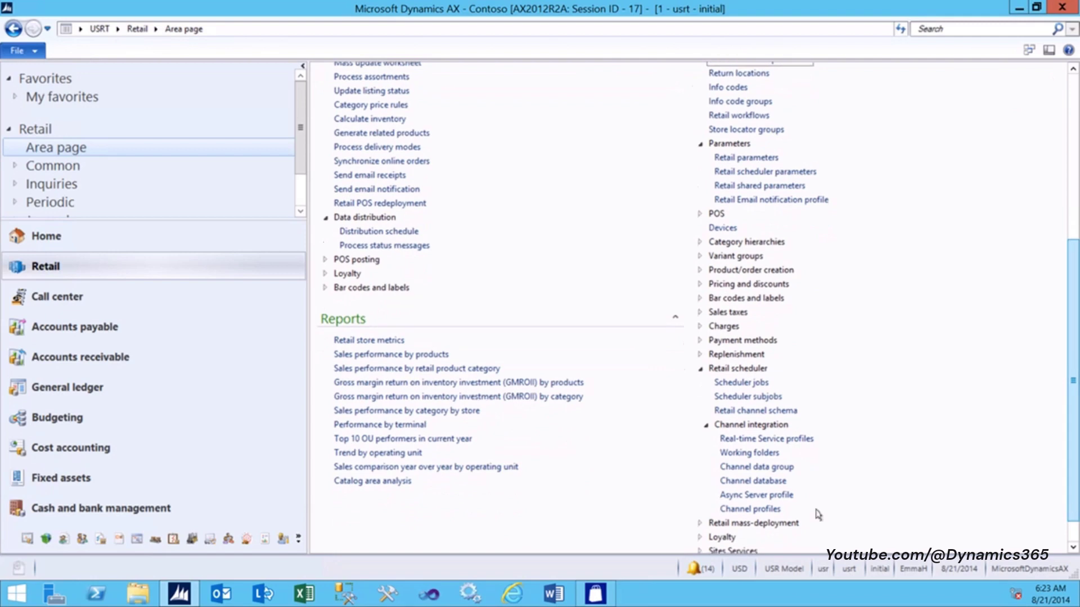
click(747, 510)
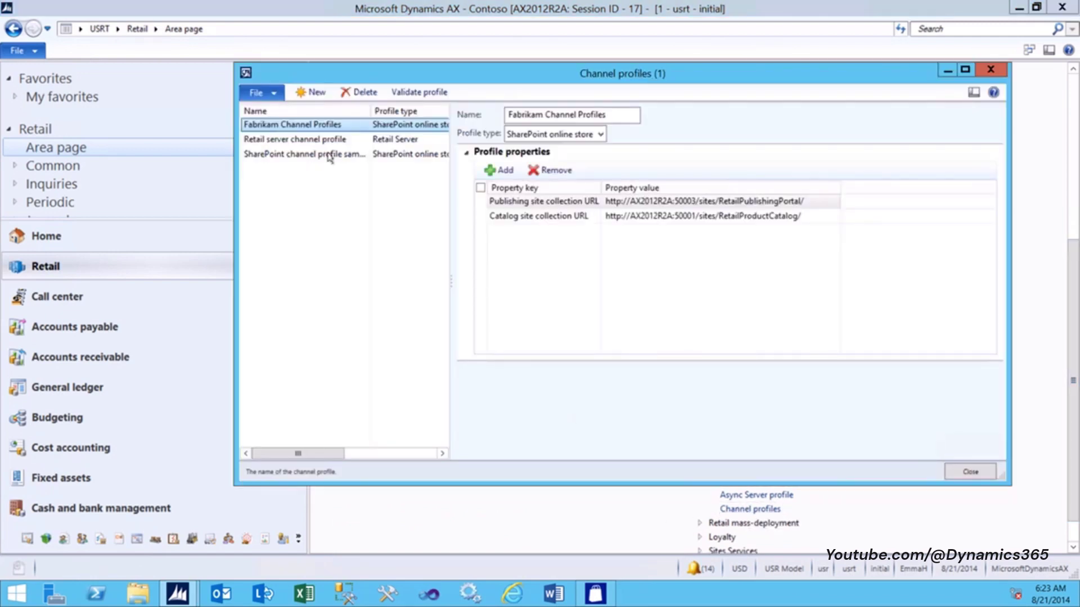
click(325, 141)
click(619, 200)
drag(681, 202, 533, 205)
key(super+c)
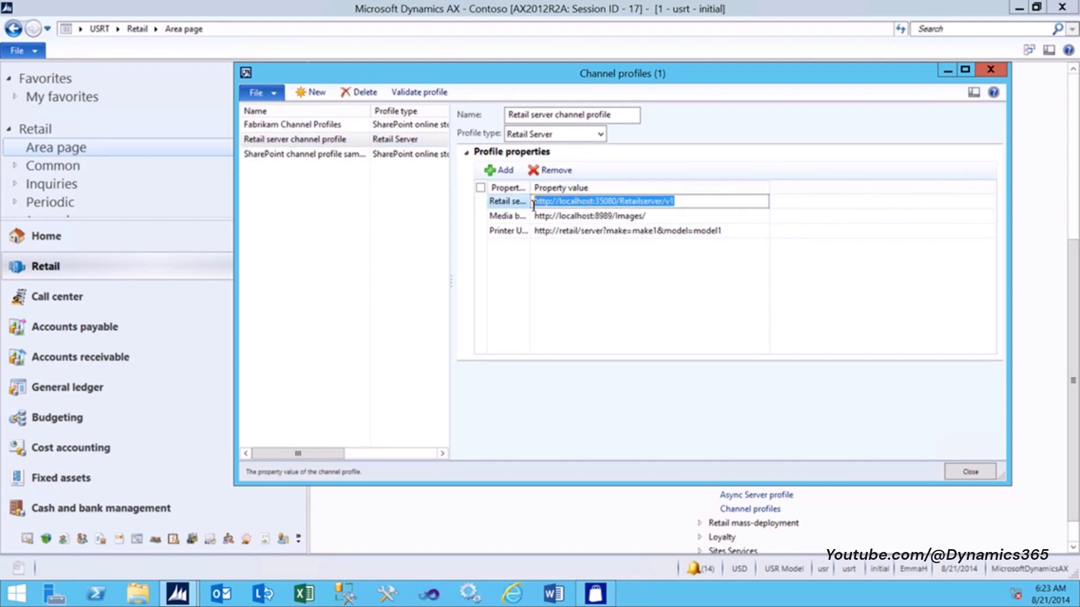
right_click(538, 204)
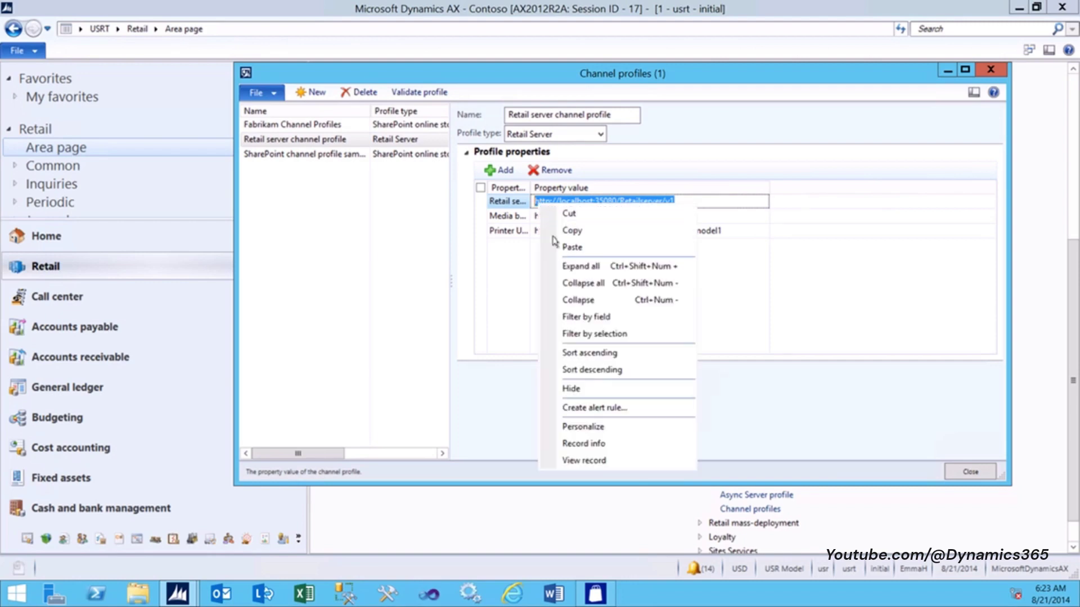
click(571, 230)
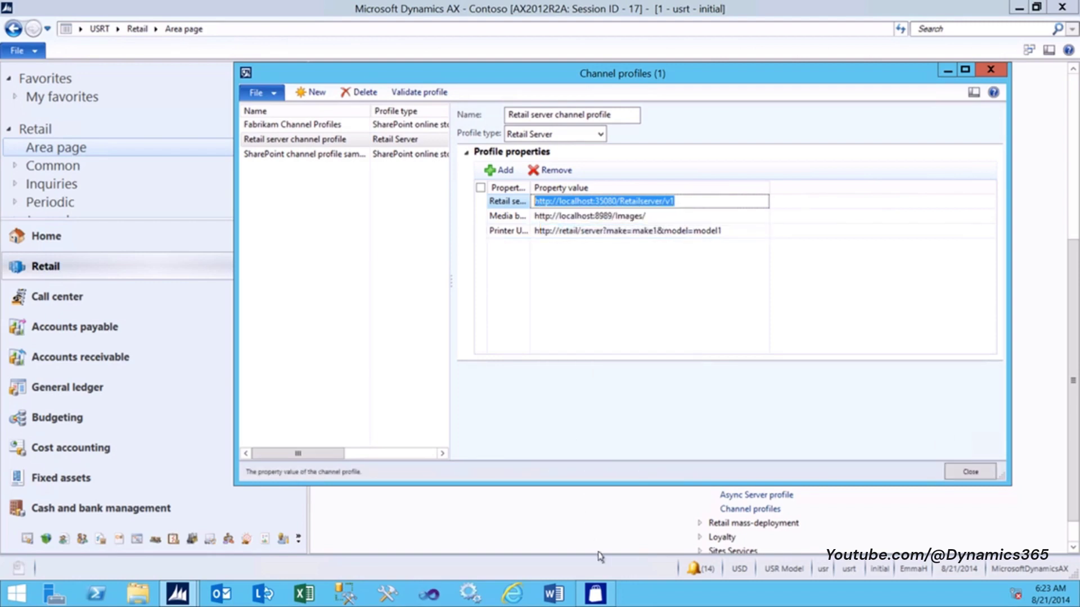
Paste the Retail server URL as Service URL, then close the activation app and Channel profiles.
mouse_move(598, 595)
click(608, 591)
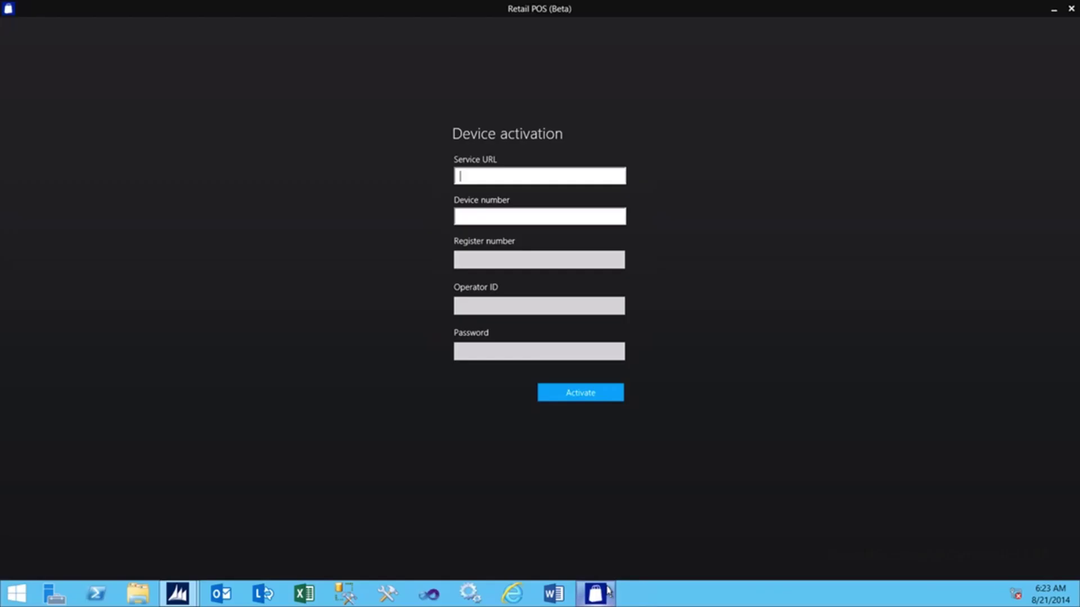
right_click(531, 171)
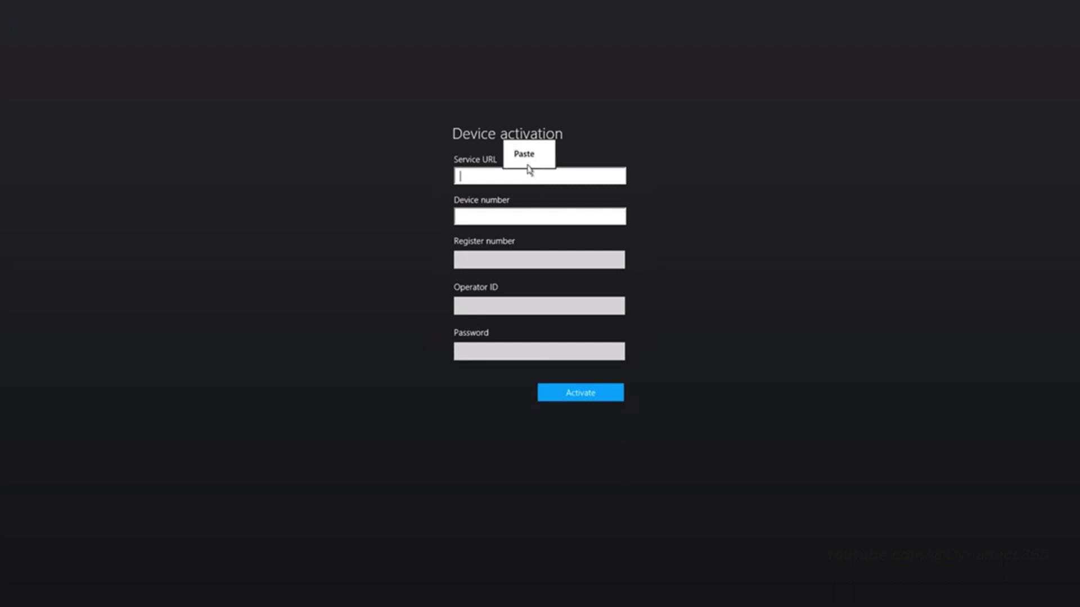
click(523, 158)
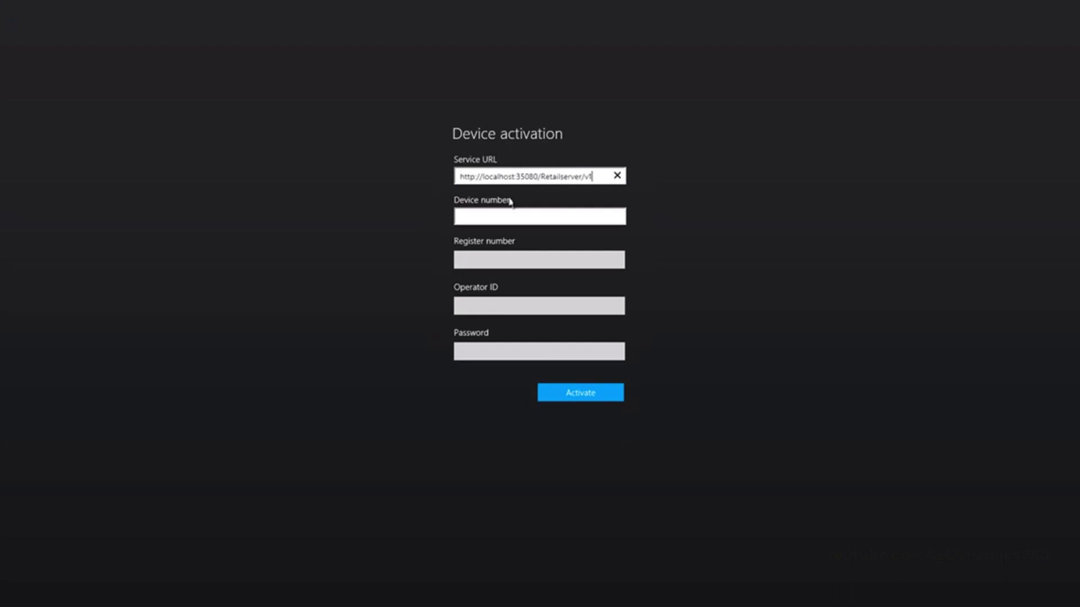
click(506, 221)
click(1062, 8)
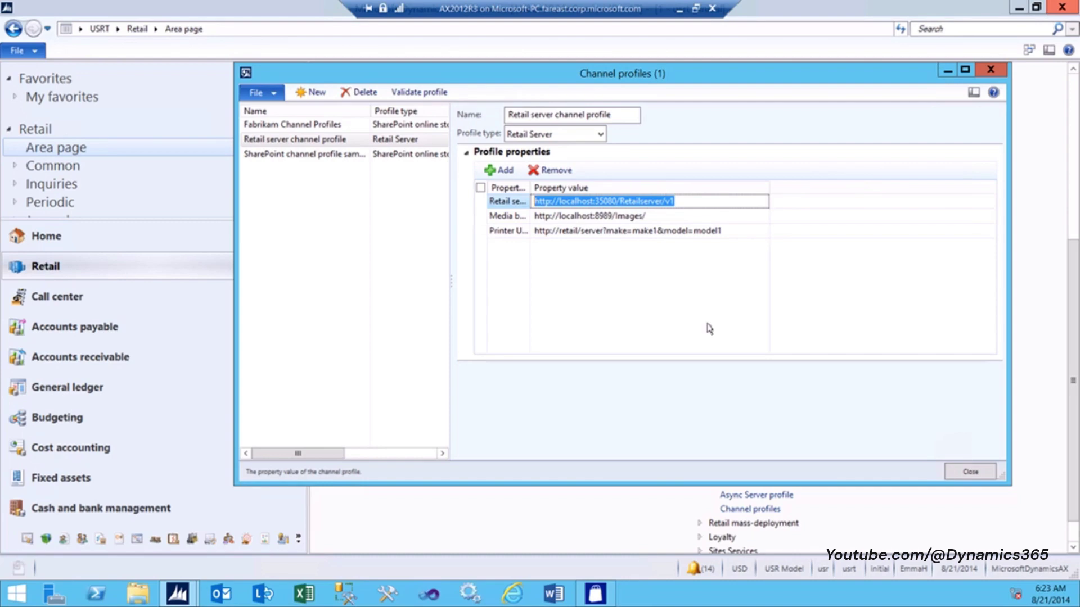
click(593, 533)
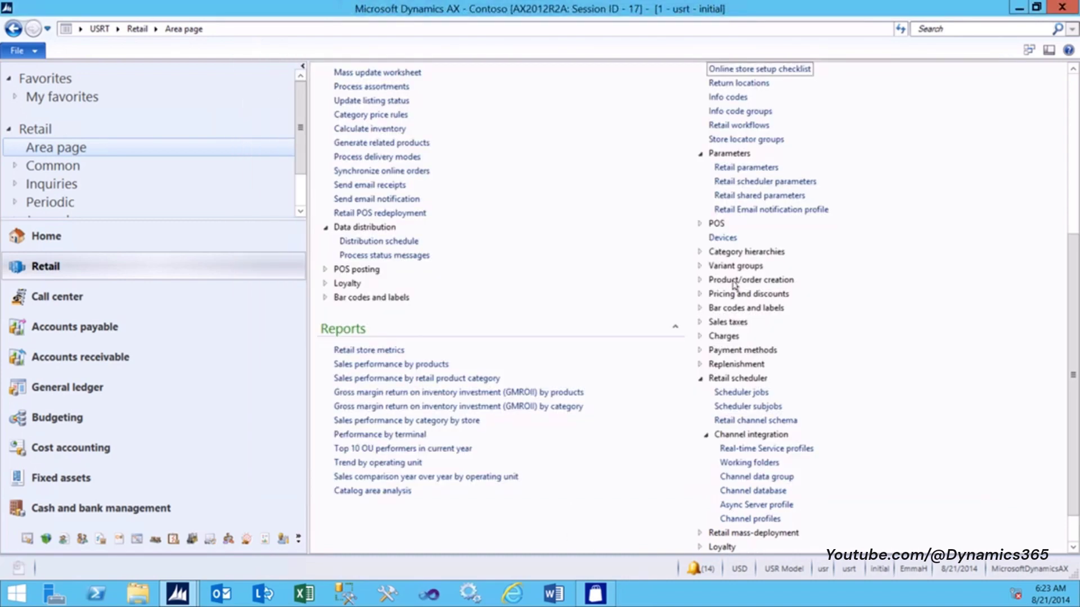
Select HOUSTON-3 in Devices and enter HOUSTON-3 as the activation Device number.
click(723, 238)
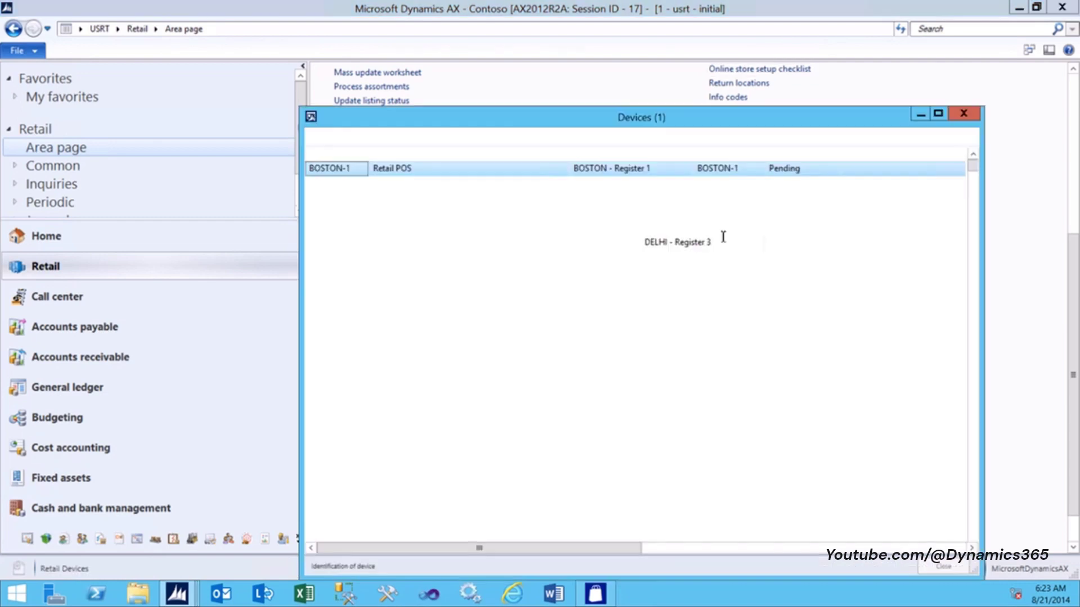
click(349, 288)
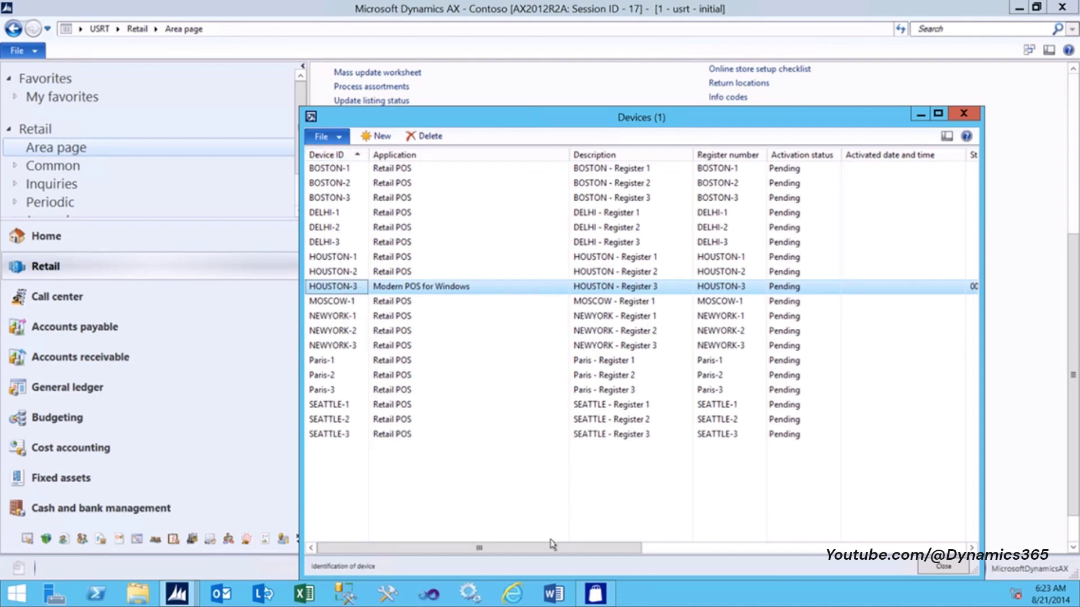
click(595, 595)
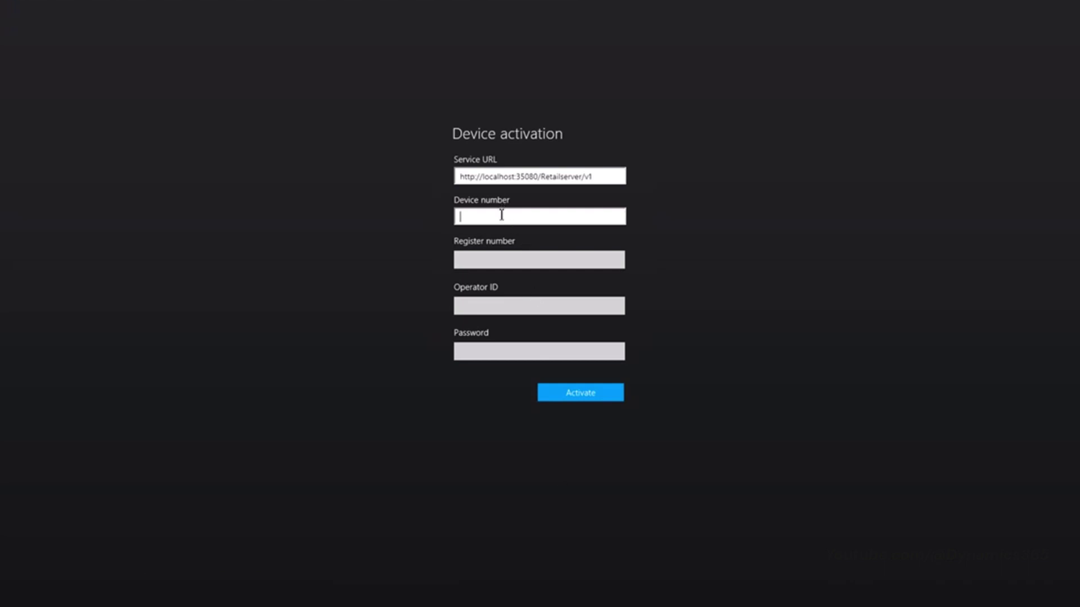
text(HOUSTON-3)
click(496, 262)
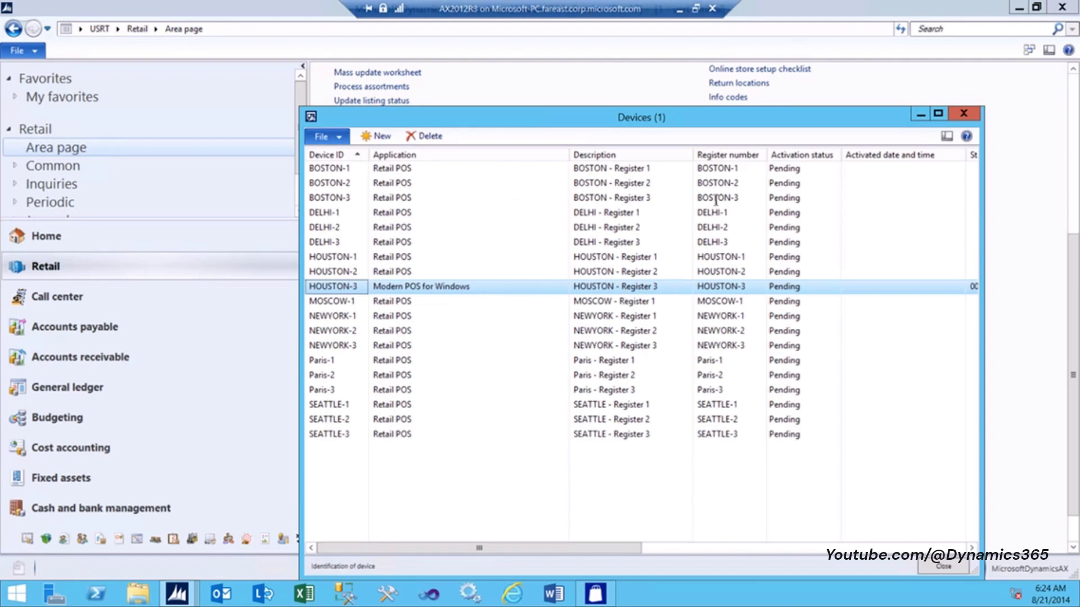
Copy HOUSTON-3's register number from AX into the activation Register number field.
click(735, 286)
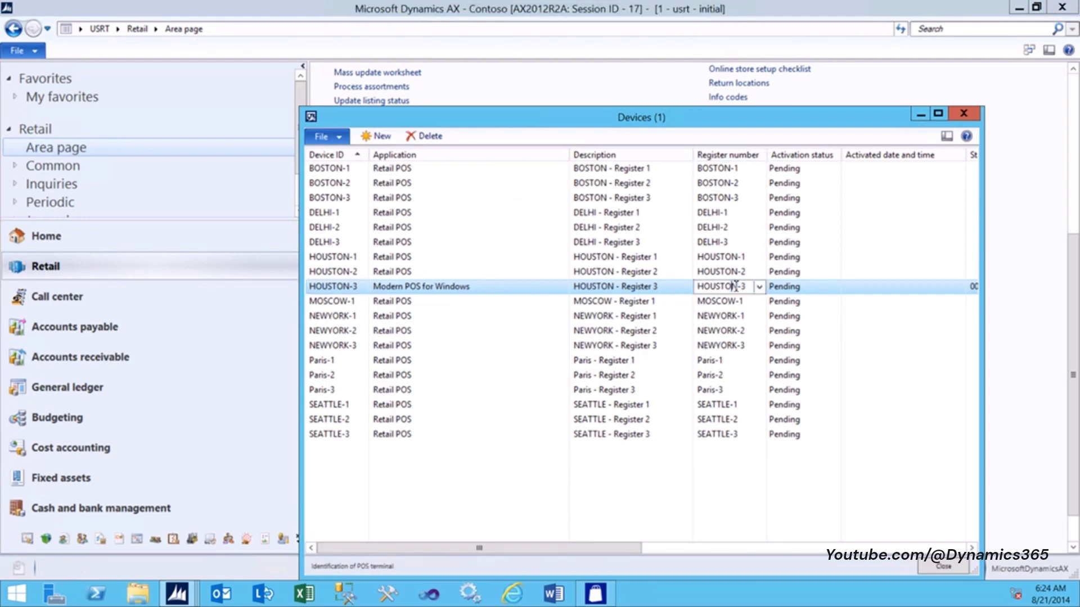
drag(749, 286, 698, 288)
key(ctrl+c)
key(alt+Tab)
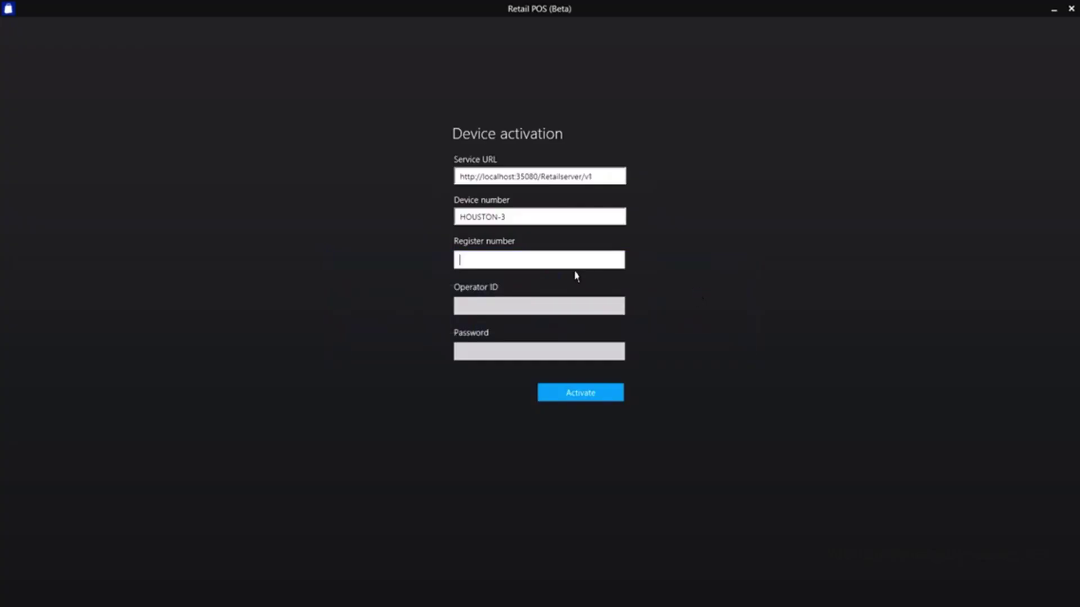
key(ctrl+v)
Enter the operator ID and the operator password on the HOUSTON-3 activation form.
click(528, 306)
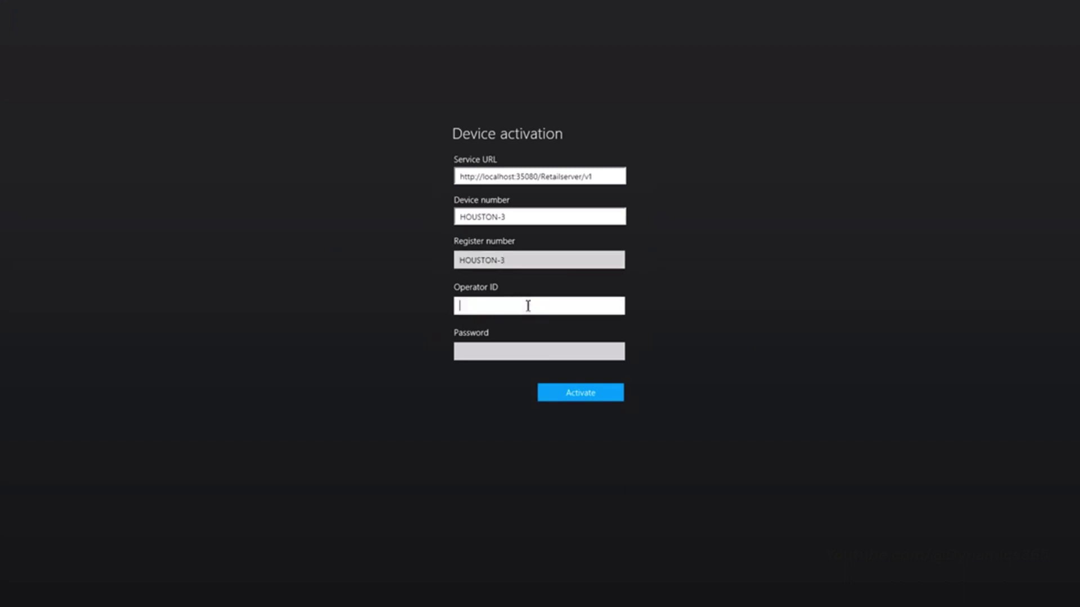
click(494, 353)
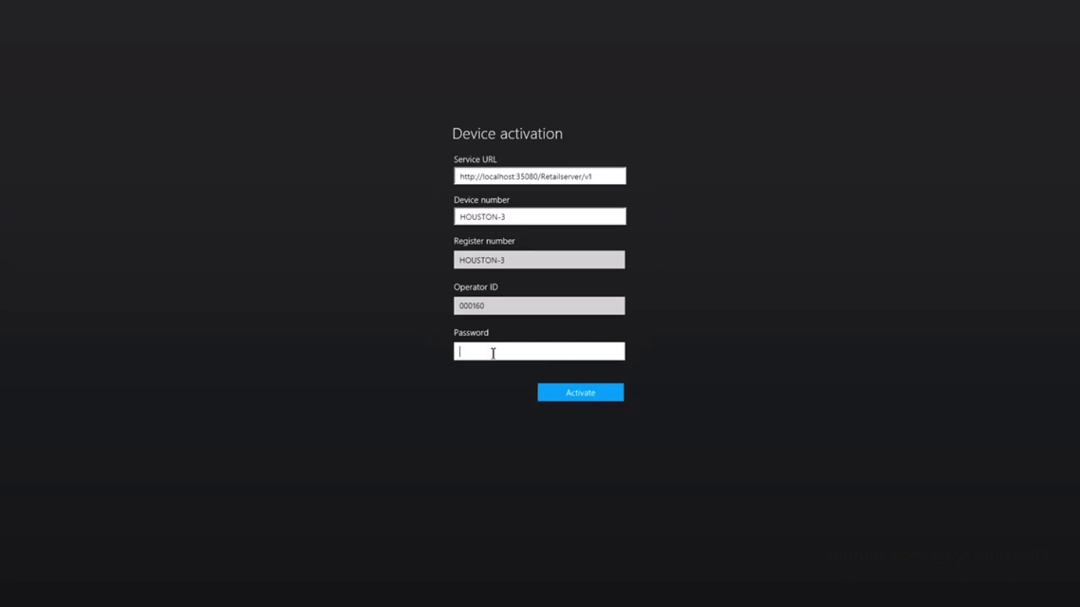
text(•••)
Activate HOUSTON-3 to reach the Fabrikam sign-in screen for the Houston store.
click(558, 398)
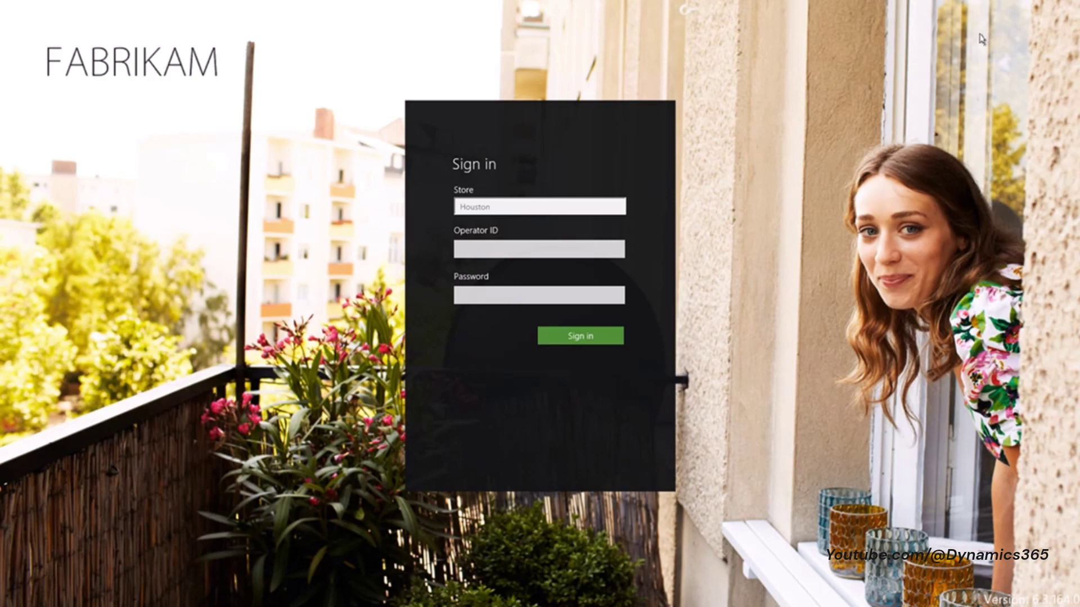
mouse_move(1052, 9)
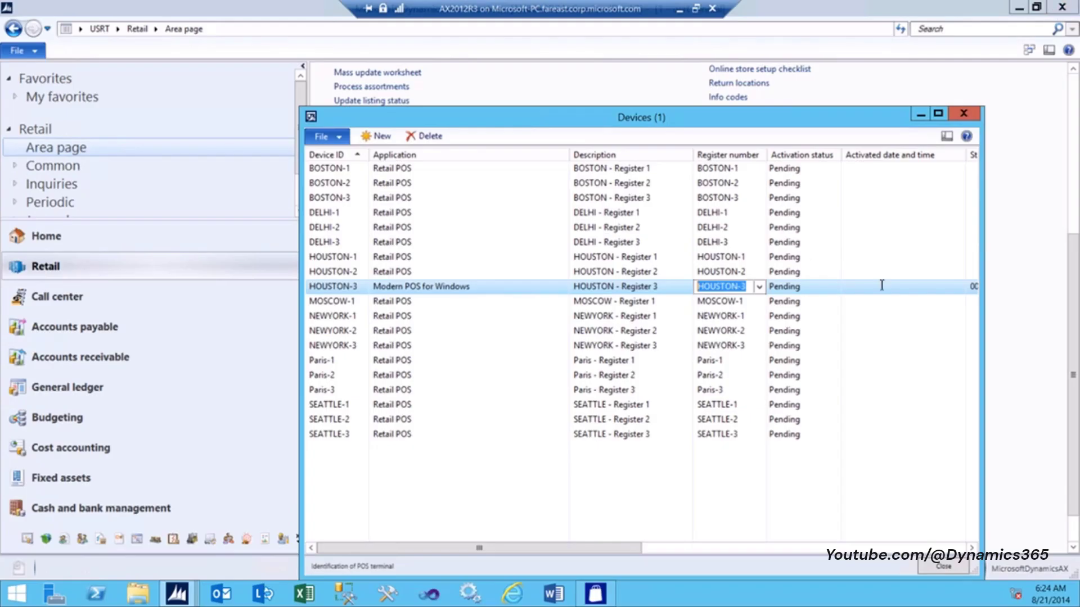
Reopen Devices to confirm HOUSTON-3 is Activated on 8/21/2014, then return to Retail POS.
click(964, 113)
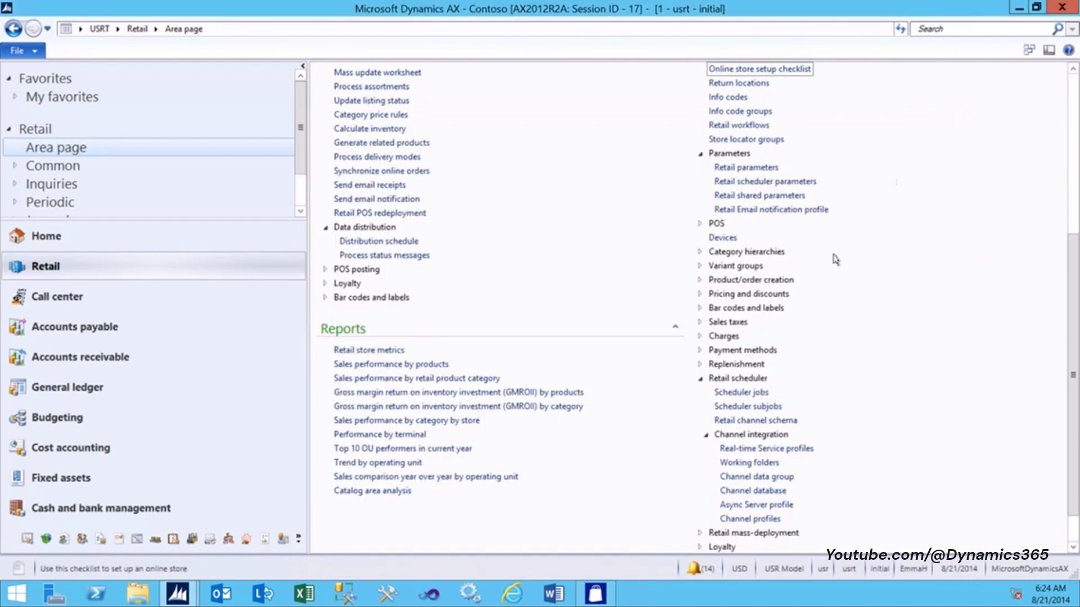
click(724, 238)
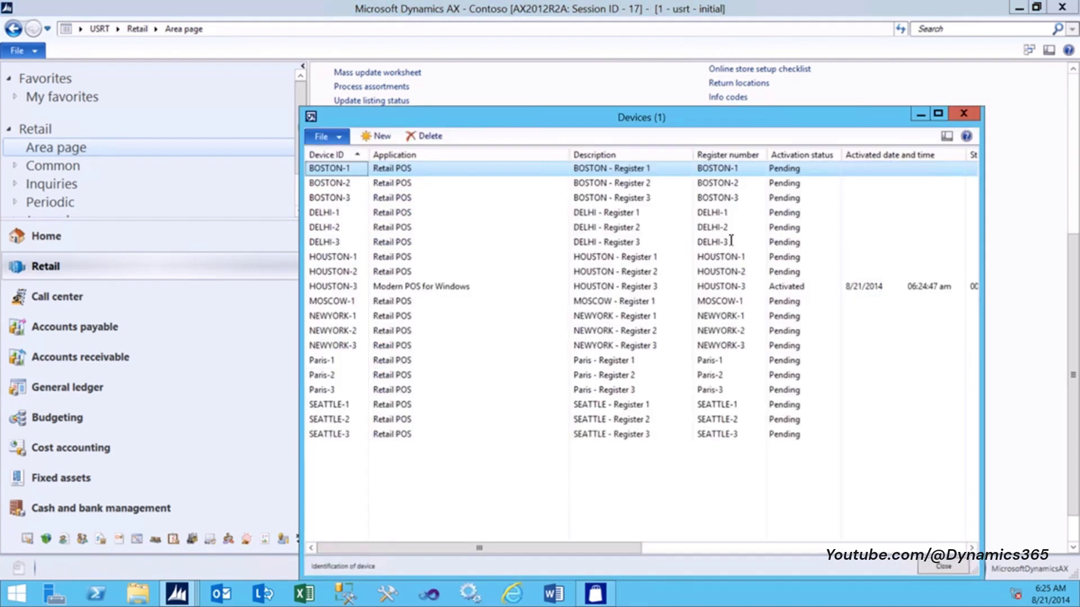
click(344, 289)
click(812, 289)
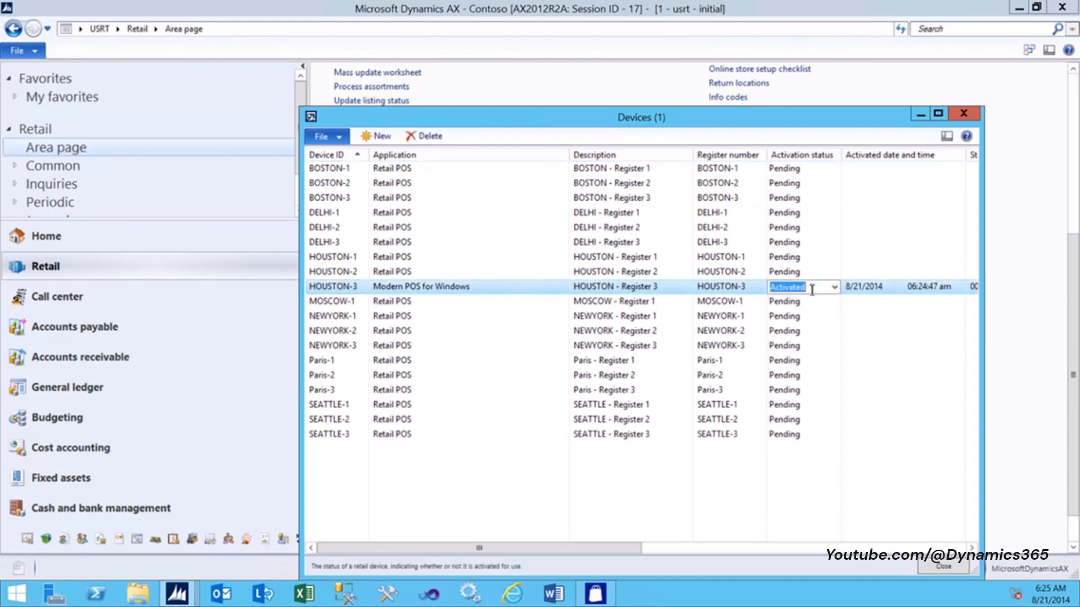
click(595, 598)
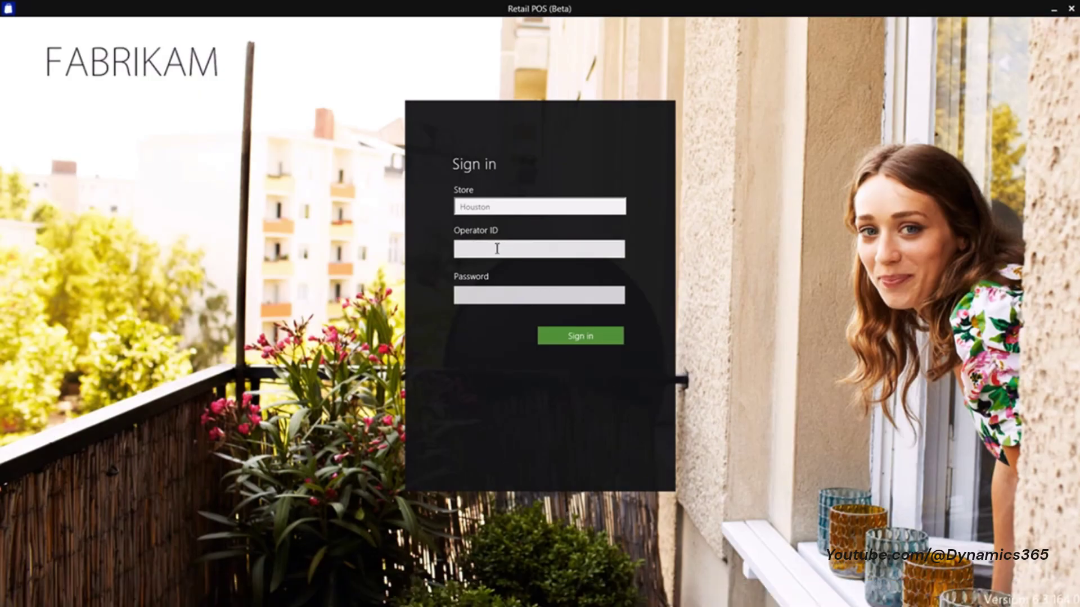
Sign in to the Houston store with the operator ID and password.
click(497, 249)
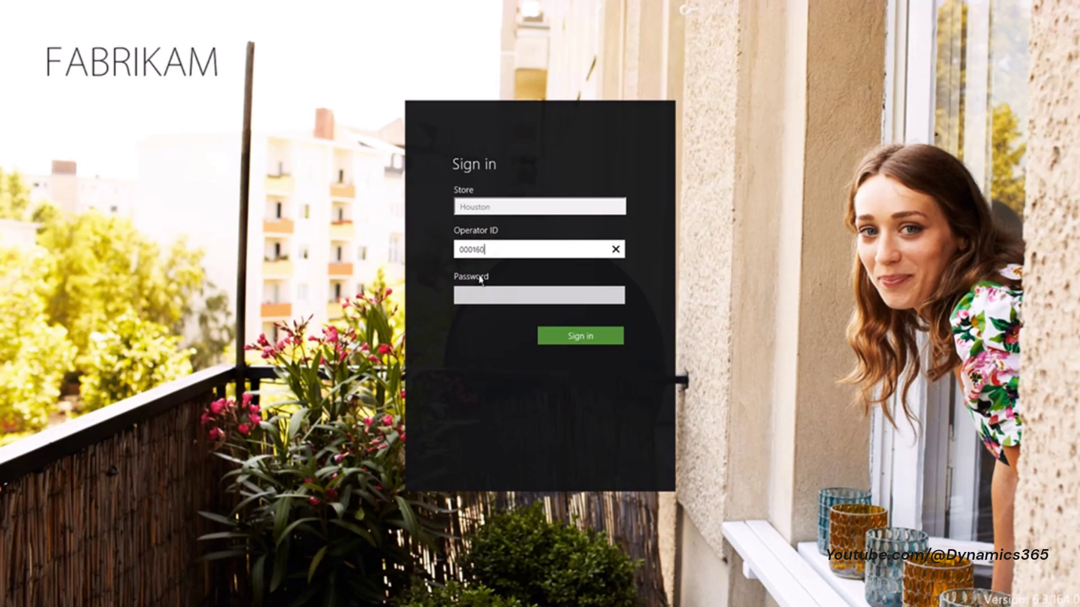
click(471, 298)
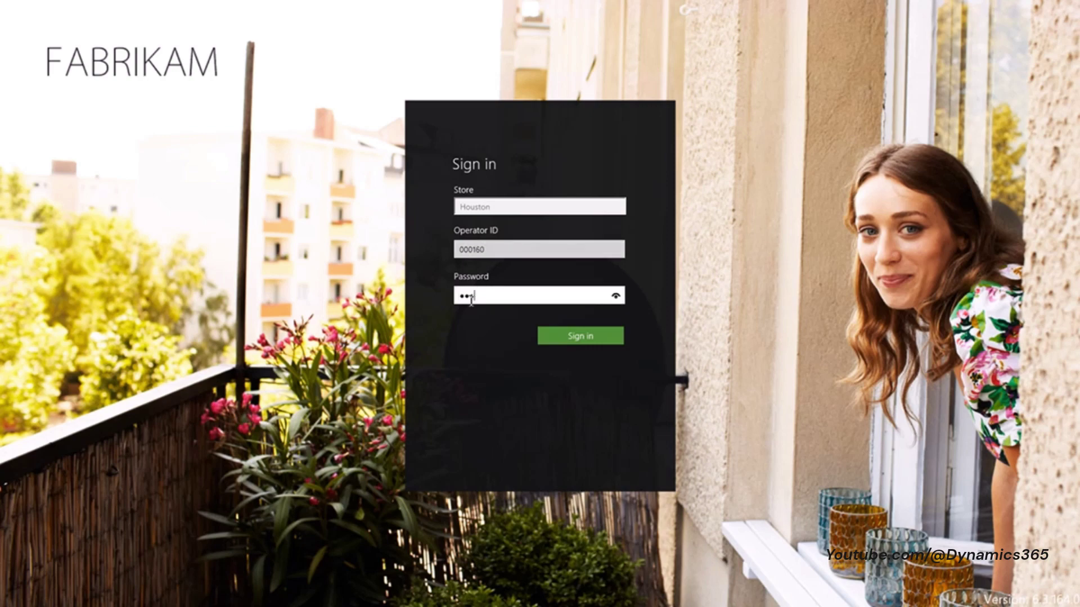
click(551, 335)
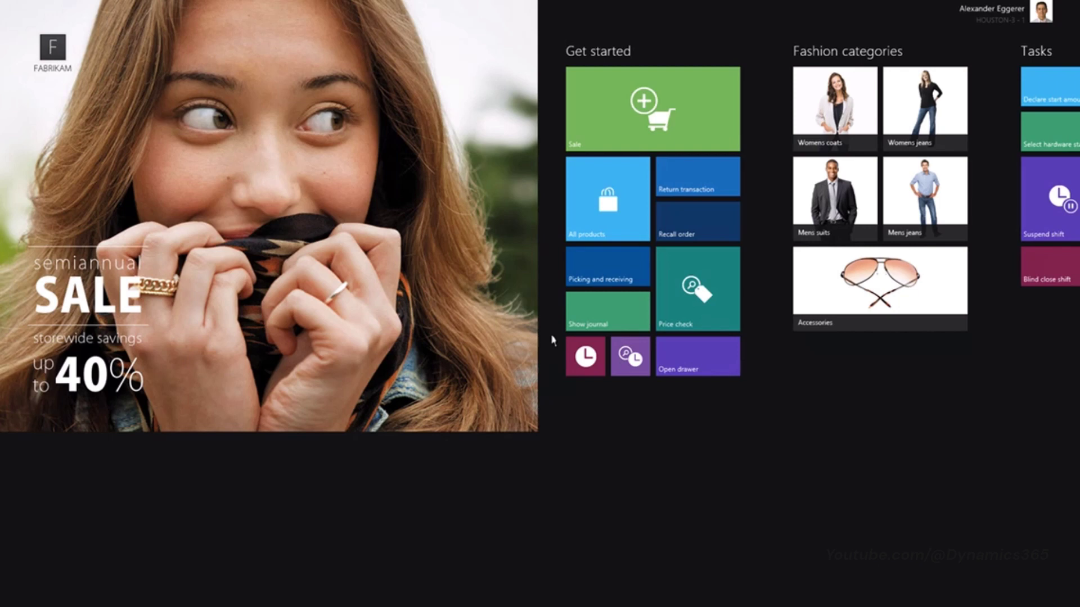
mouse_move(702, 8)
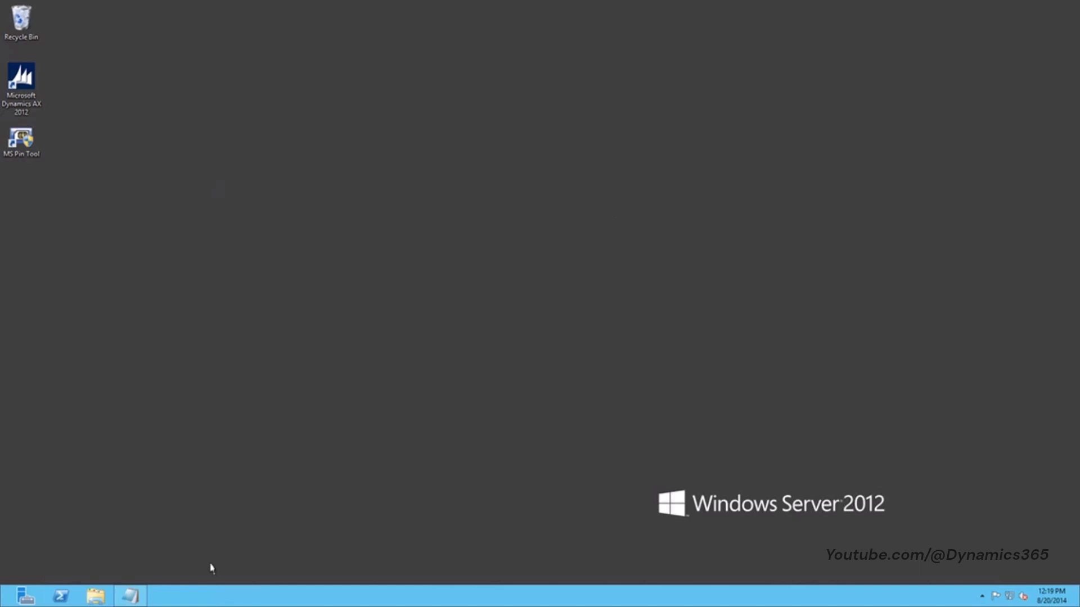
Check the download-link note, then browse File Explorer to C:\Program Files (x86)\Microsoft SDKs\Windows.
click(137, 600)
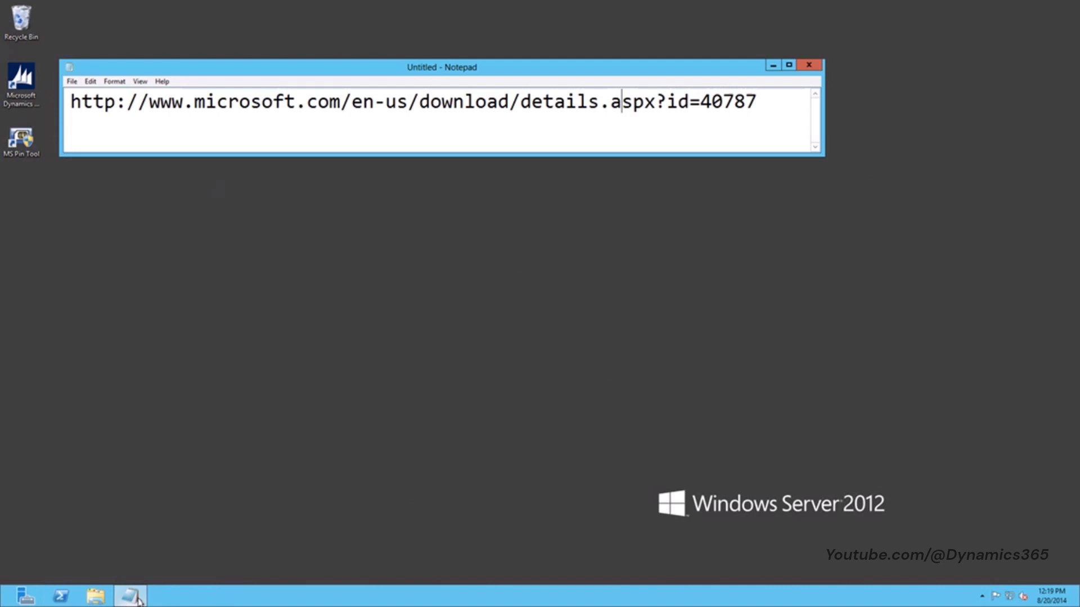
click(138, 601)
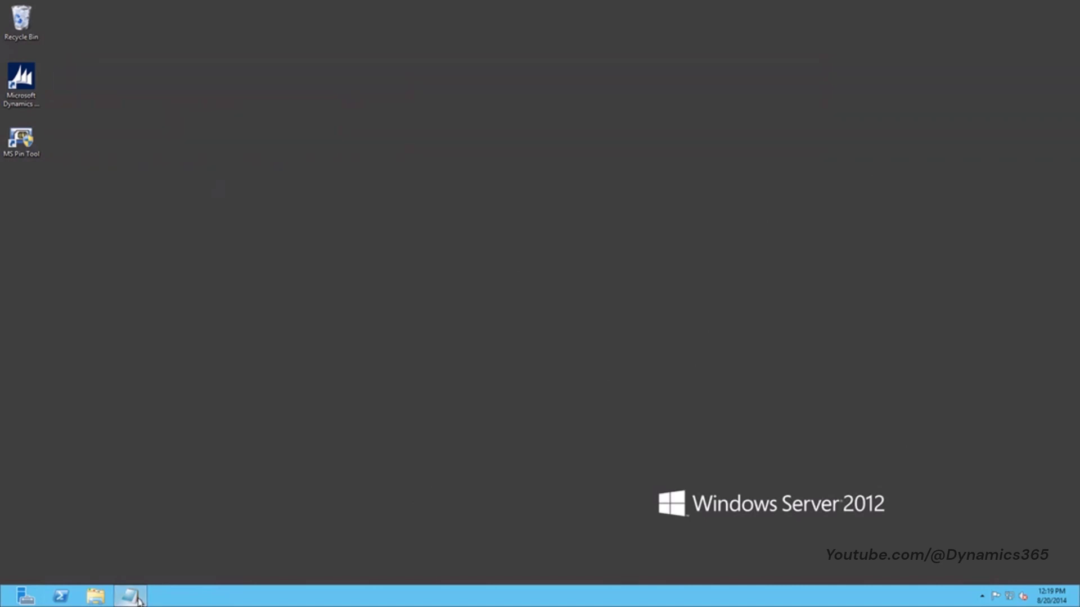
key(super+e)
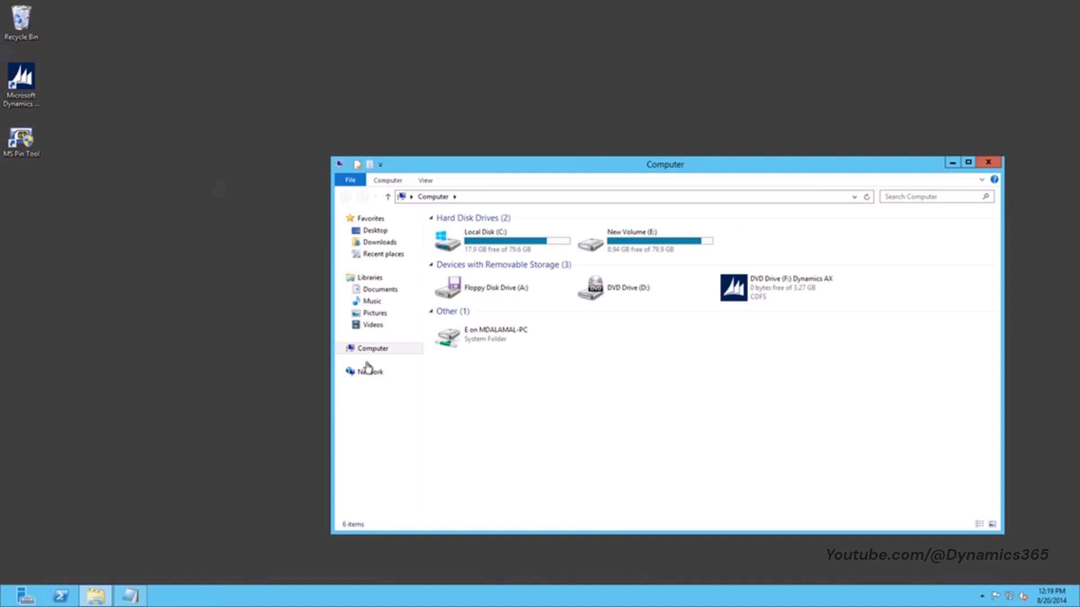
double_click(478, 235)
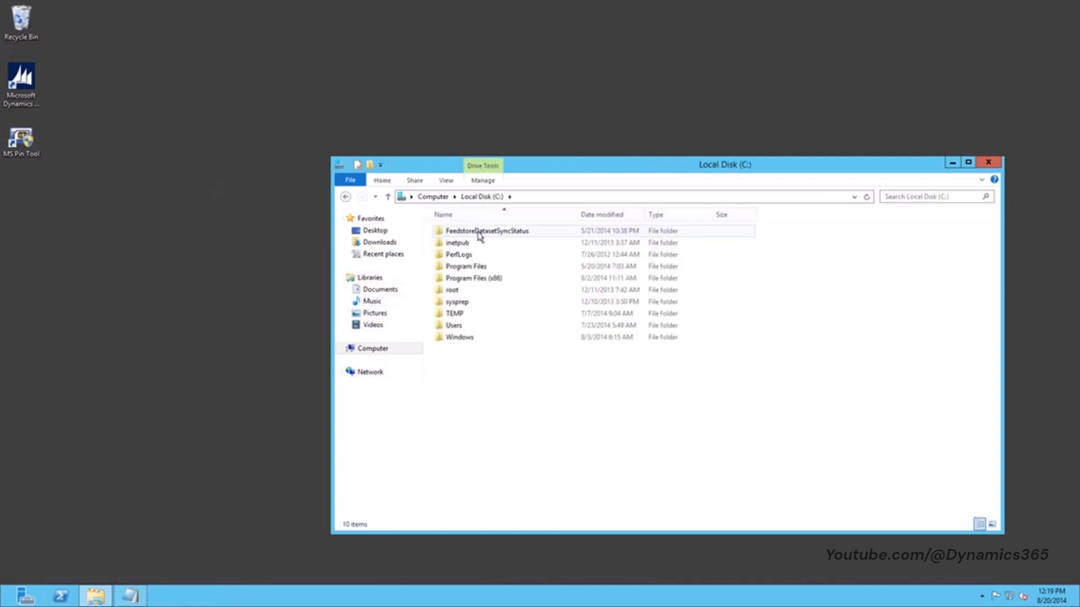
double_click(477, 278)
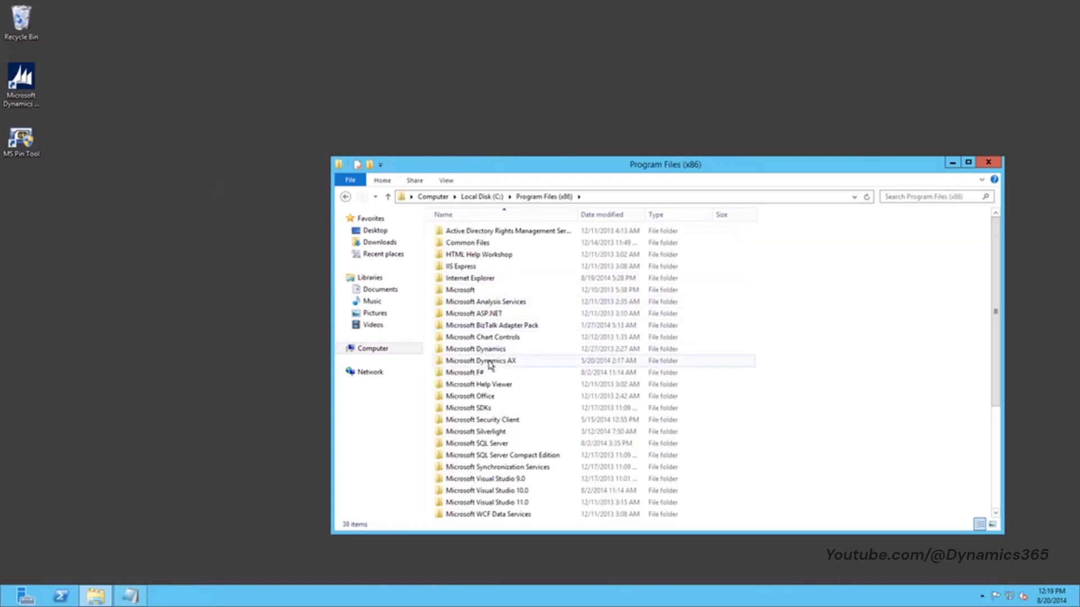
double_click(484, 408)
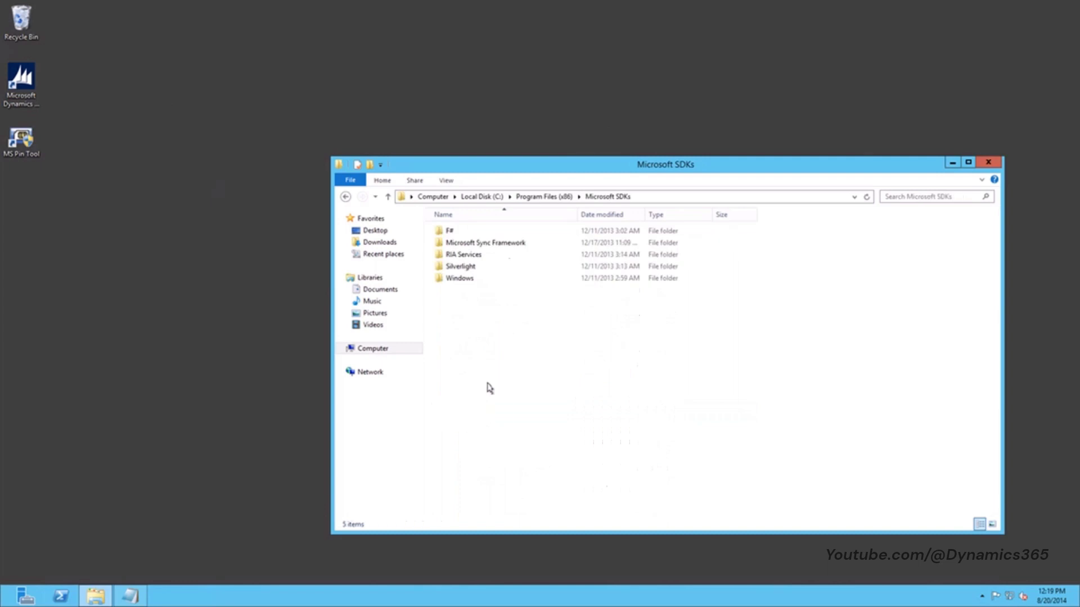
double_click(458, 280)
Navigate into v8.0\ExtensionSDKs\Microsoft.VCLibs\11.0\AppX\Retail\x64.
double_click(448, 243)
double_click(452, 235)
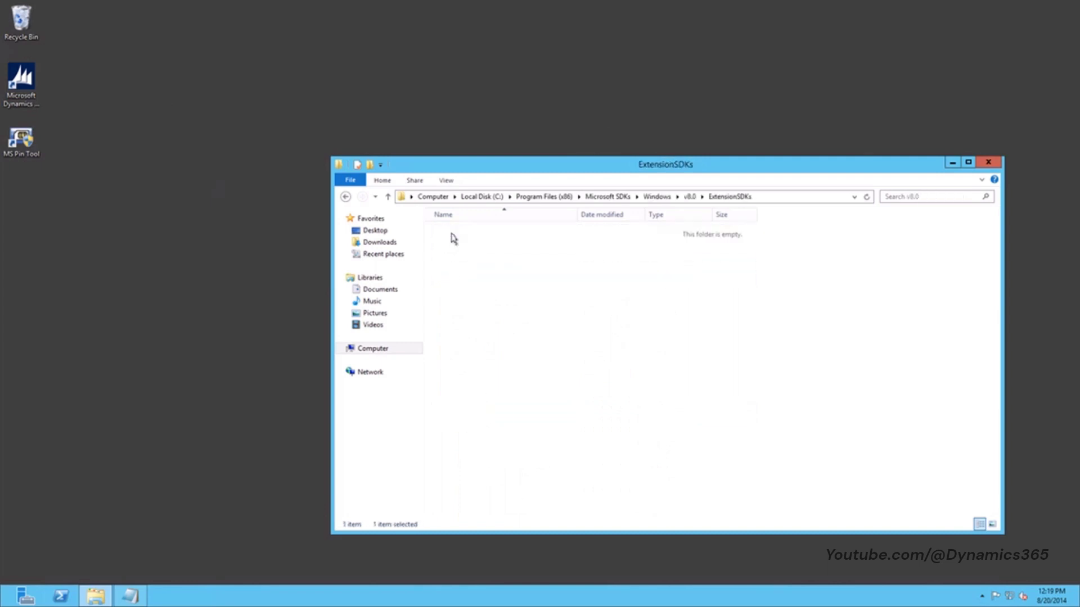
double_click(451, 247)
double_click(451, 232)
double_click(451, 233)
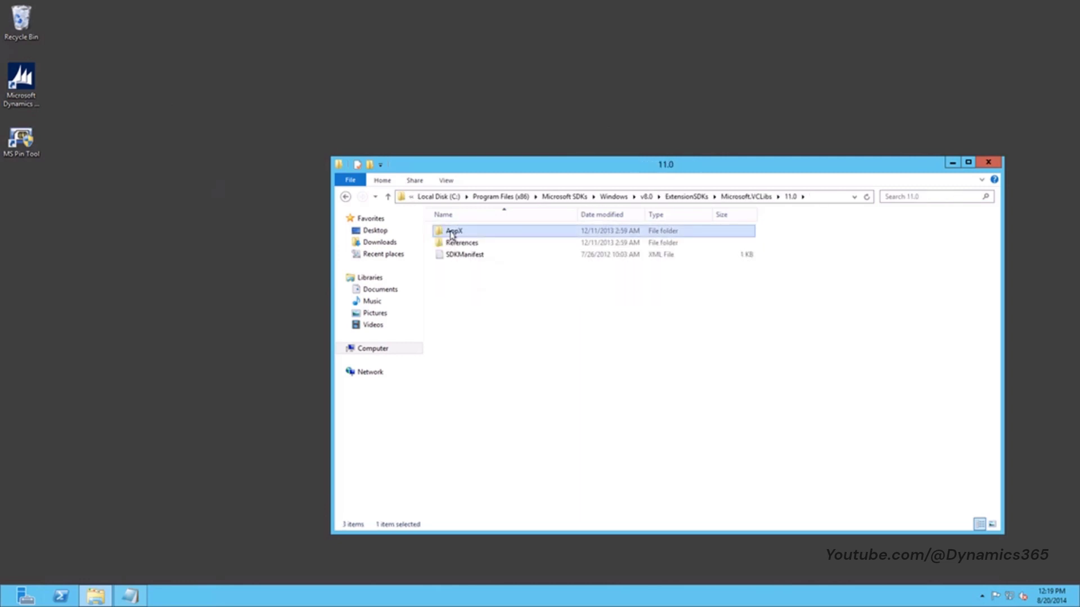
click(453, 246)
double_click(452, 246)
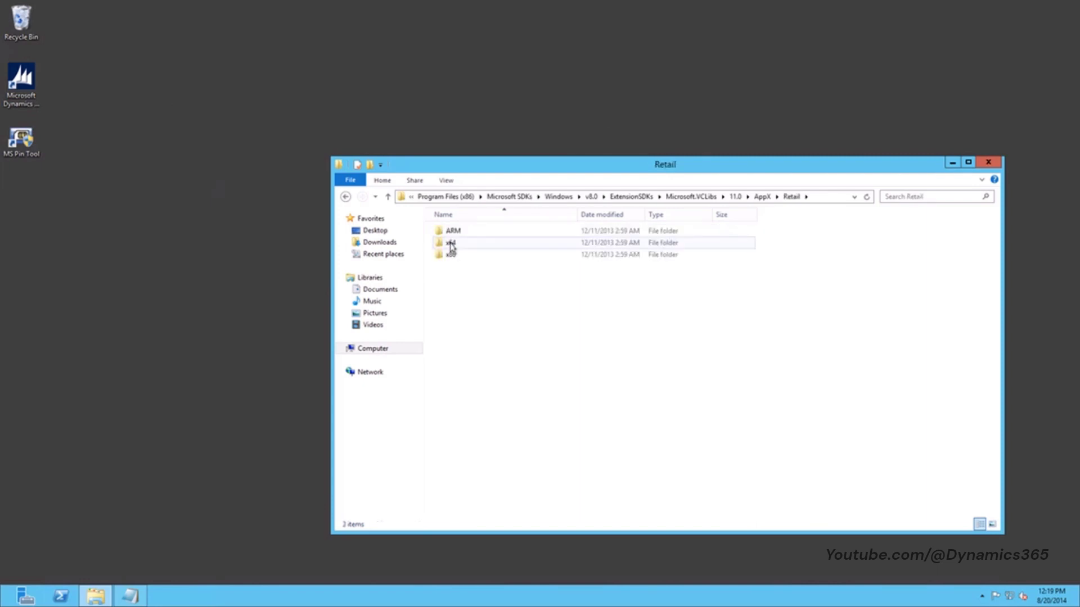
double_click(451, 243)
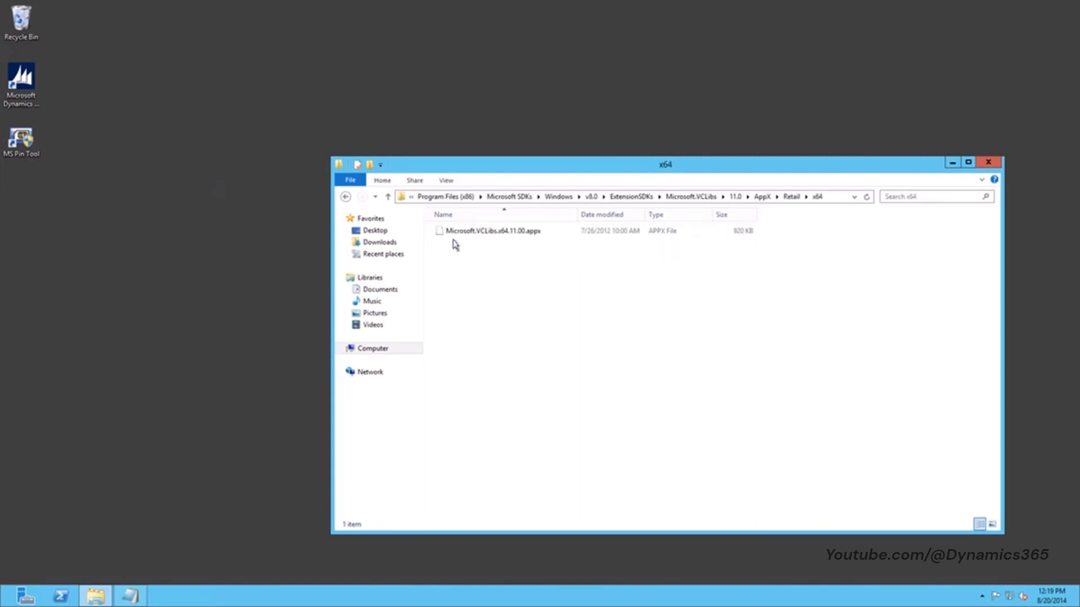
Copy the Microsoft.VCLibs.x64.11.00.appx file.
click(461, 235)
right_click(461, 235)
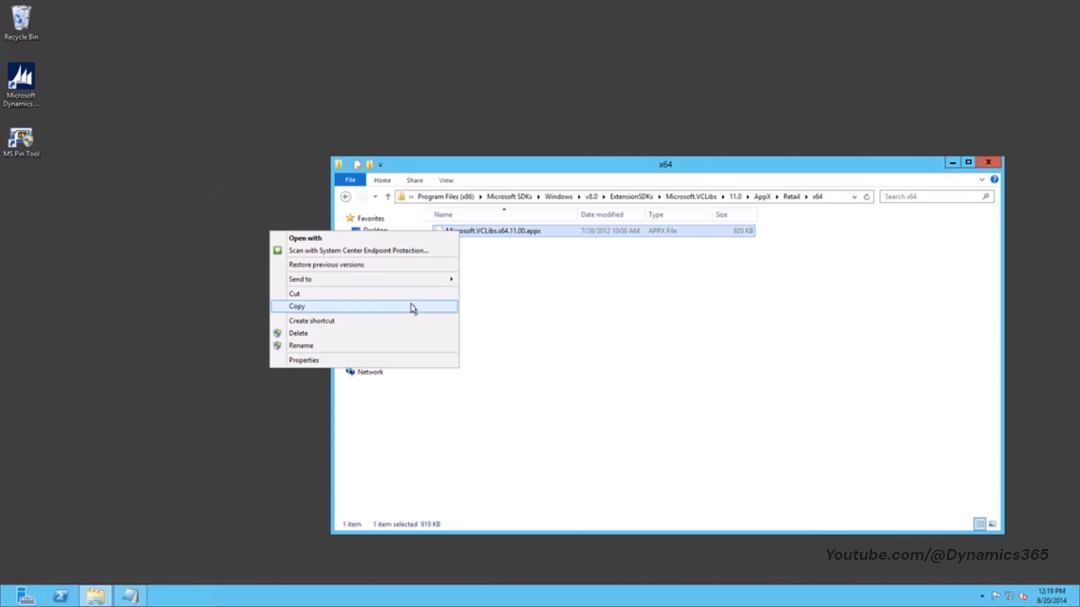
click(414, 309)
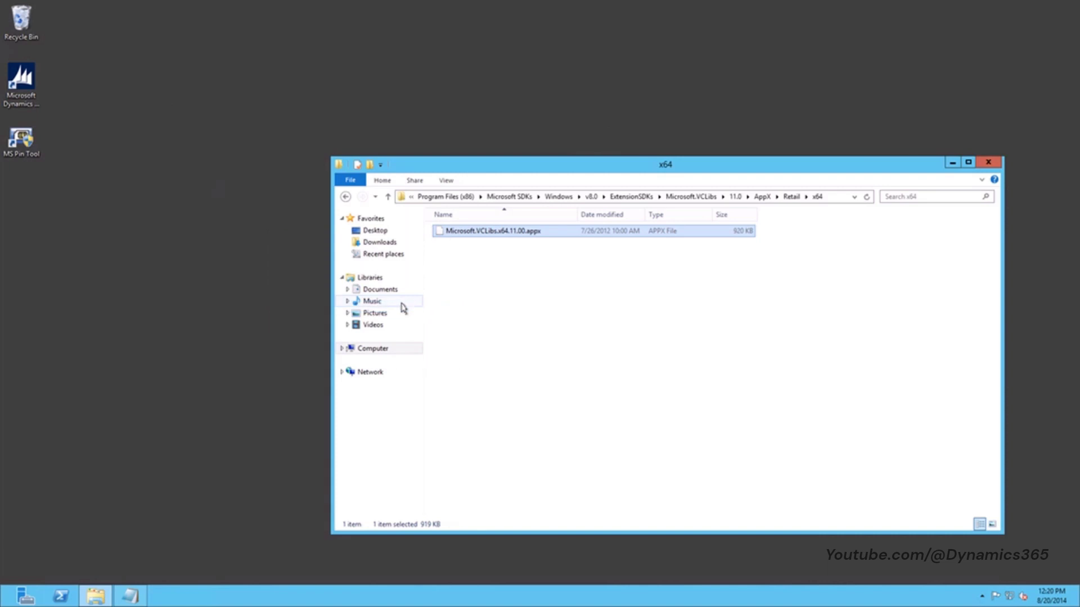
click(269, 302)
In a second Explorer window, go to C:\Program Files (x86)\Microsoft Dynamics AX\60.
key(super+e)
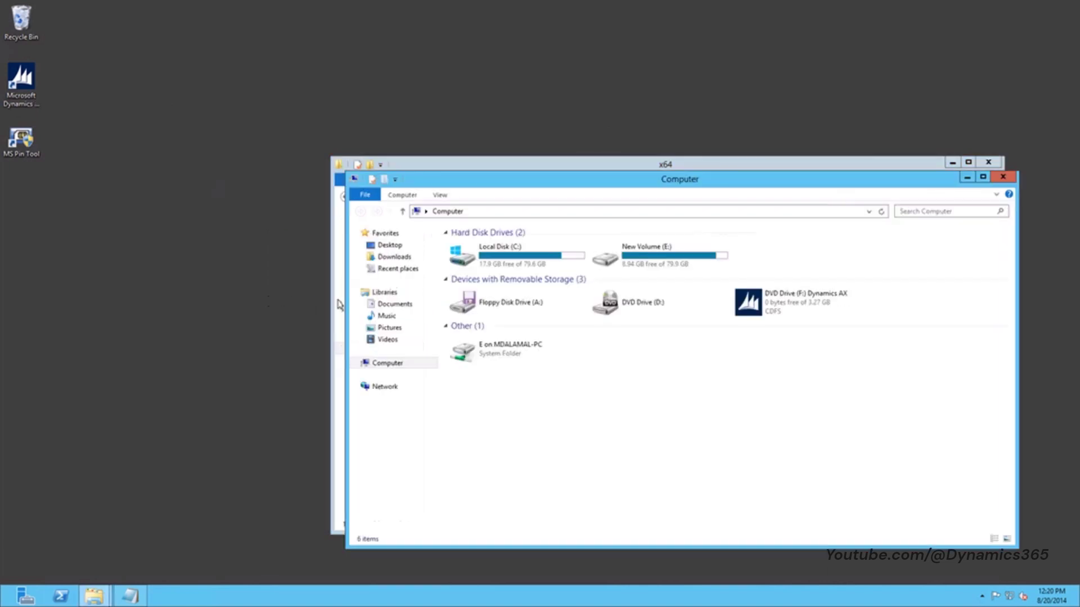
double_click(495, 258)
double_click(488, 293)
double_click(490, 375)
click(464, 248)
double_click(464, 247)
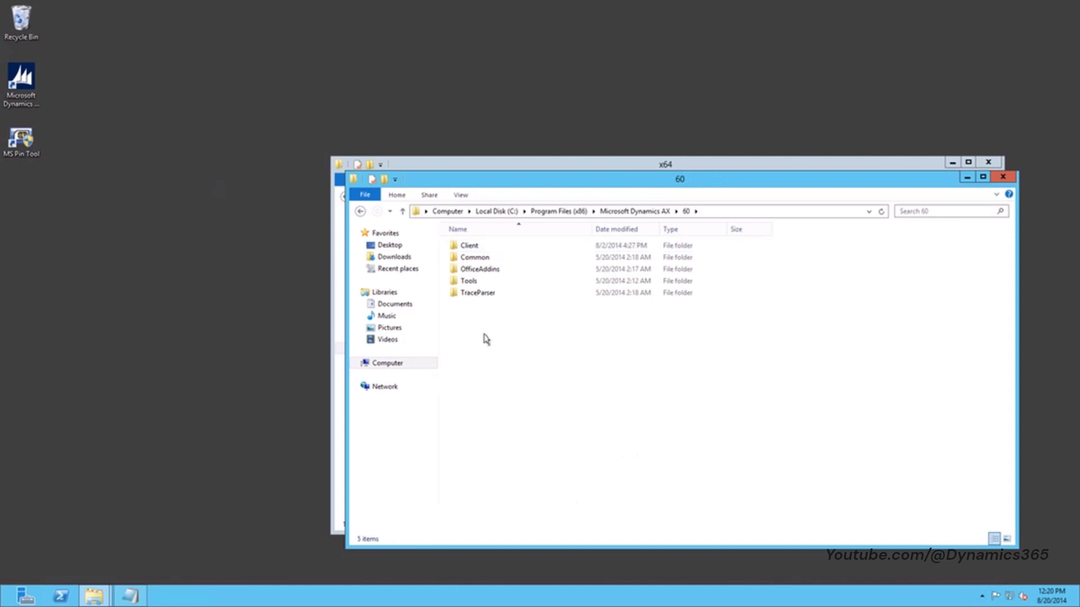
Create a 'Retail Modern POS' folder inside 60 and open it.
key(ctrl+shift+n)
key(Return)
text(Retail Modern POS)
key(Return)
key(Return)
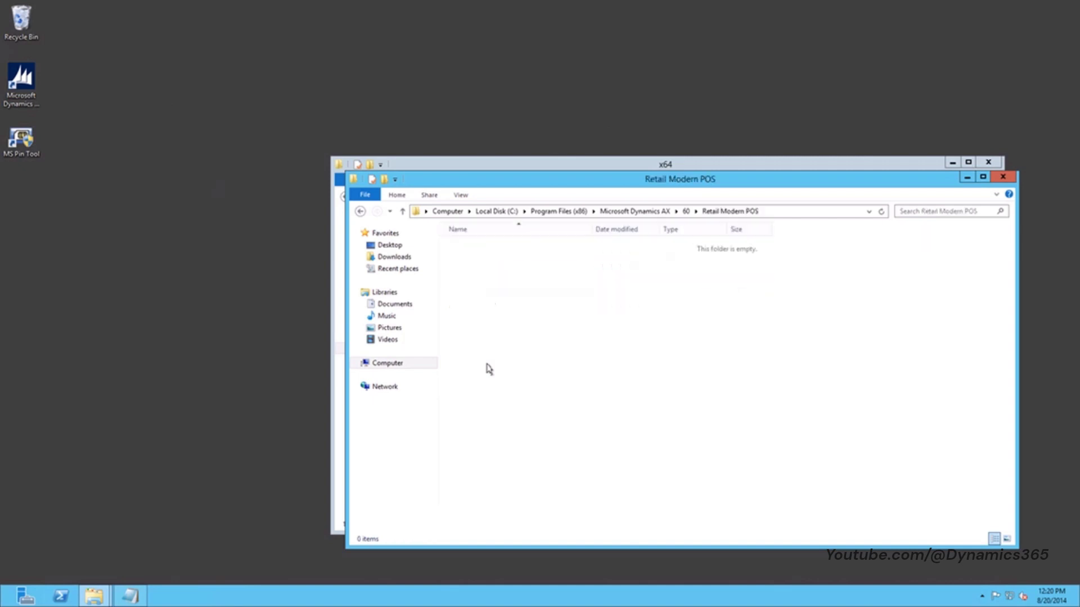
key(ctrl+v)
key(Return)
Create a 'Dependencies' folder with an 'x64' subfolder and open x64.
text(Dep)
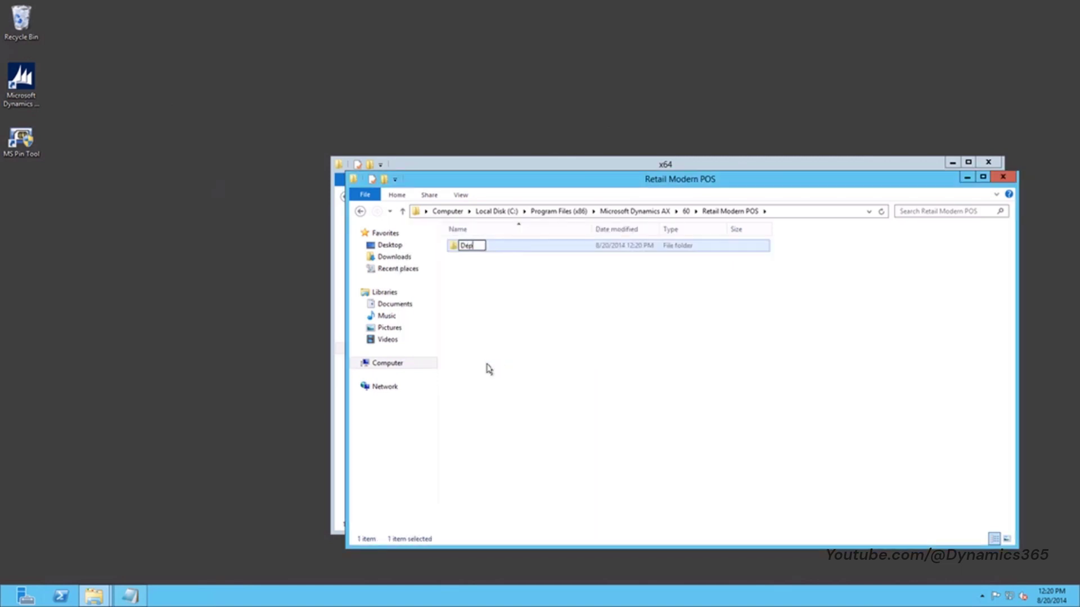
text(endencies)
key(Return)
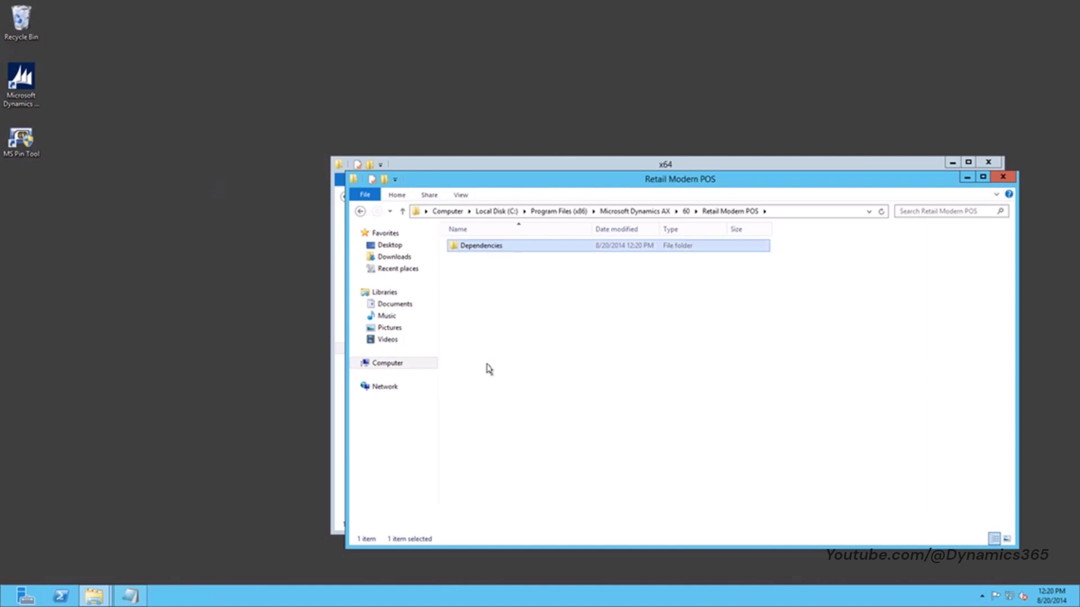
key(Return)
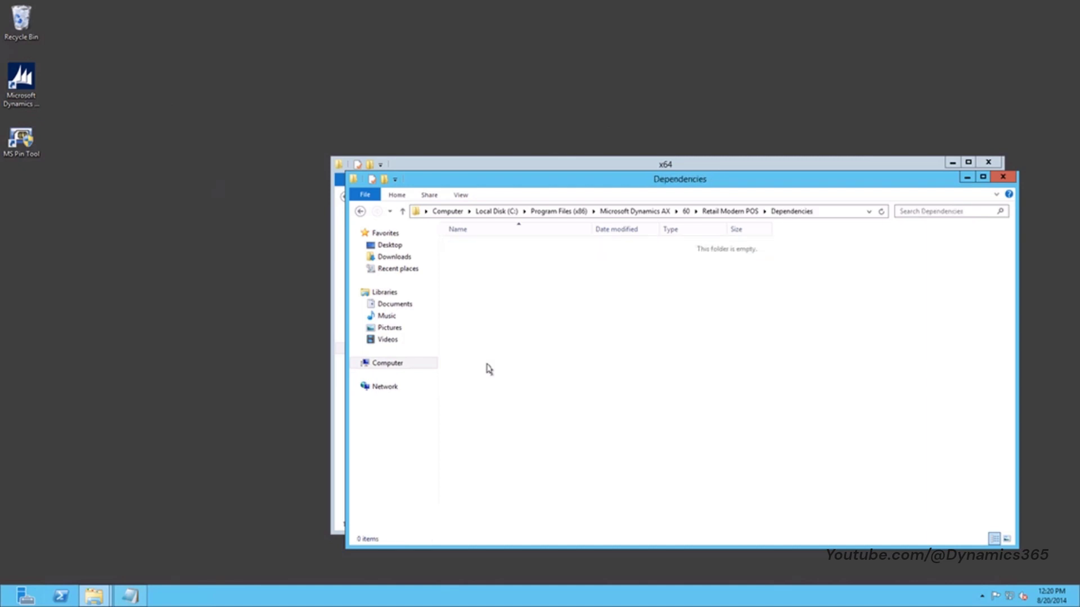
key(ctrl+v)
key(Return)
text(x64)
key(Return)
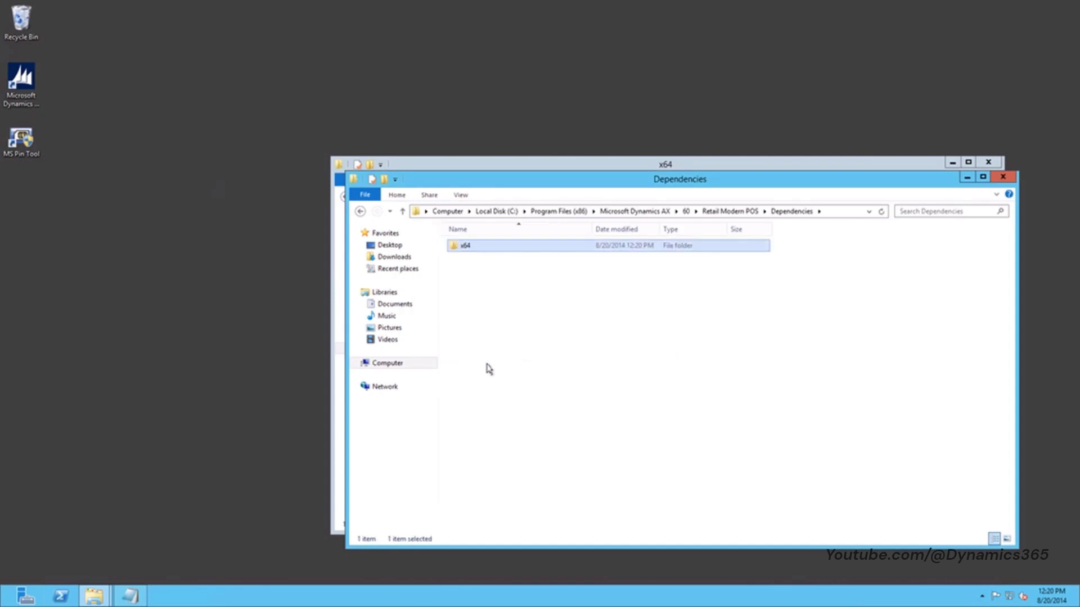
key(Return)
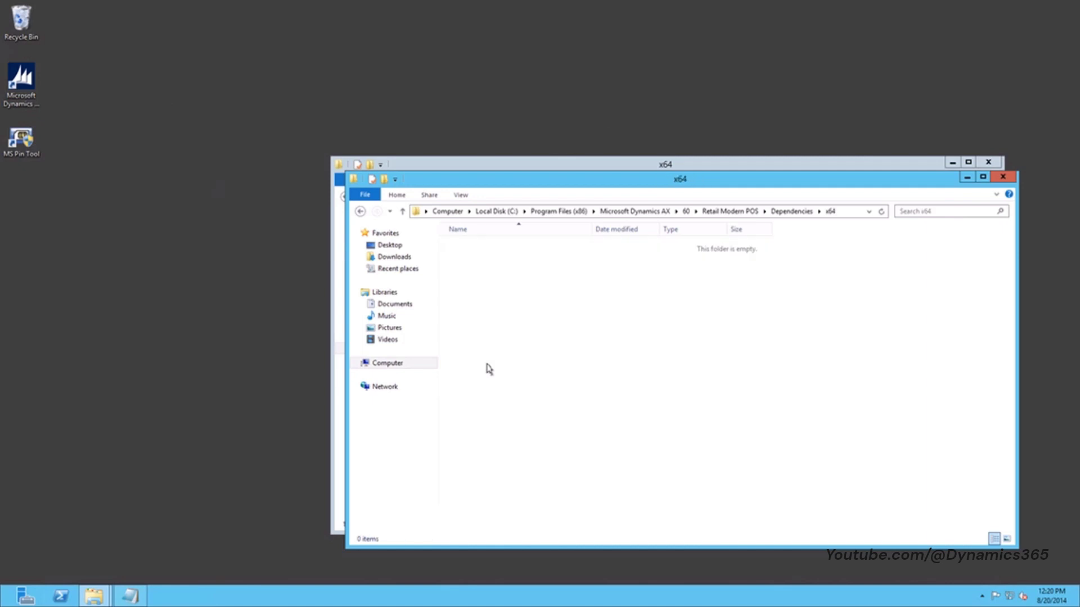
Paste Microsoft.VCLibs.x64.11.00.appx into the x64 folder.
key(ctrl+v)
key(Return)
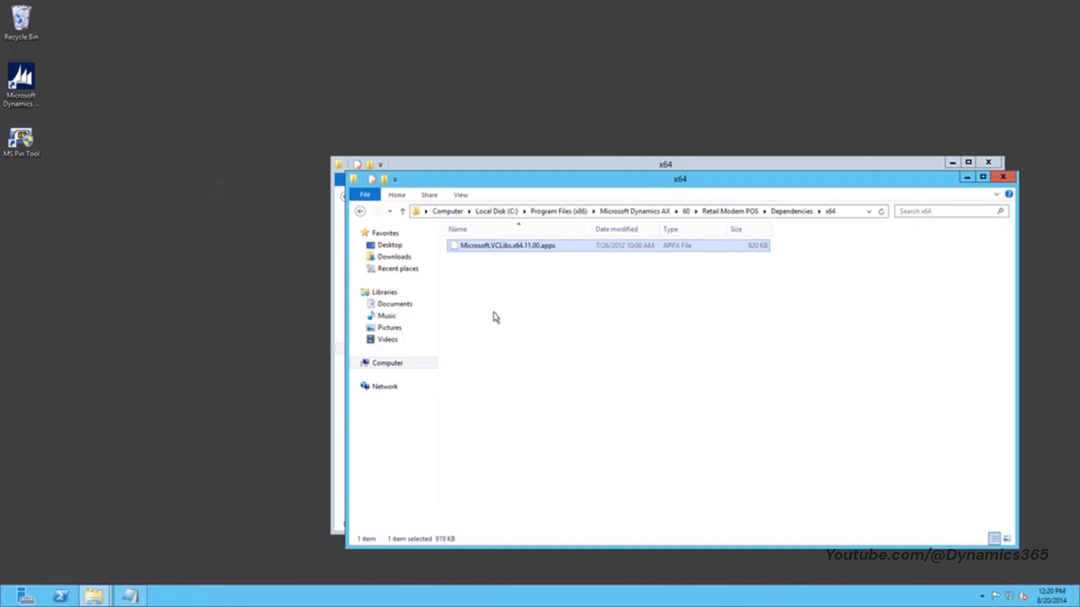
drag(518, 168, 387, 111)
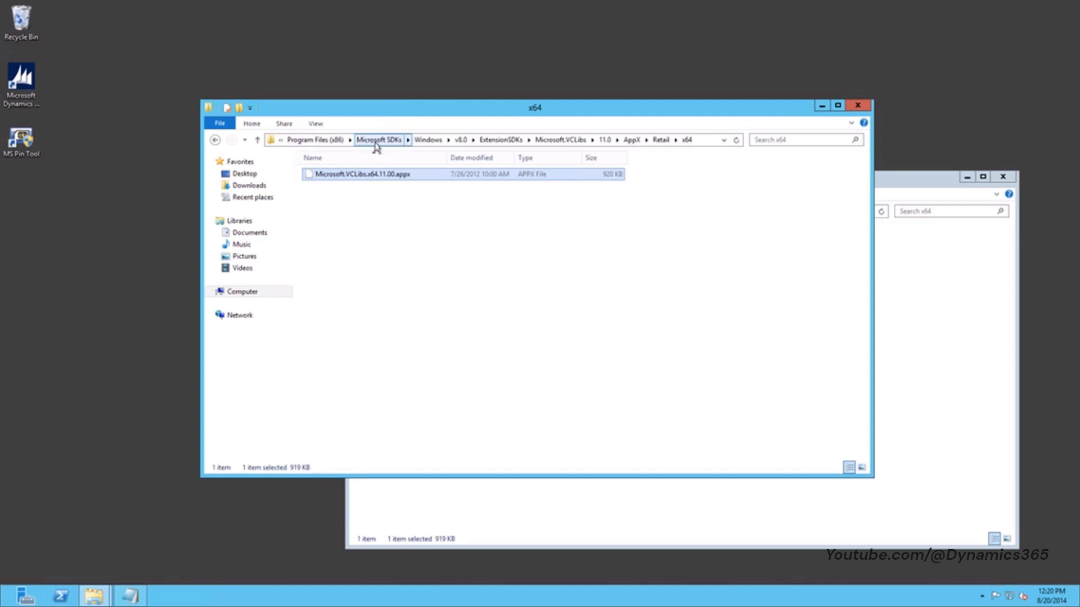
Copy Microsoft.WinJS.1.0.appx from ExtensionSDKs\Microsoft.WinJS.1.0\1.0.
click(508, 145)
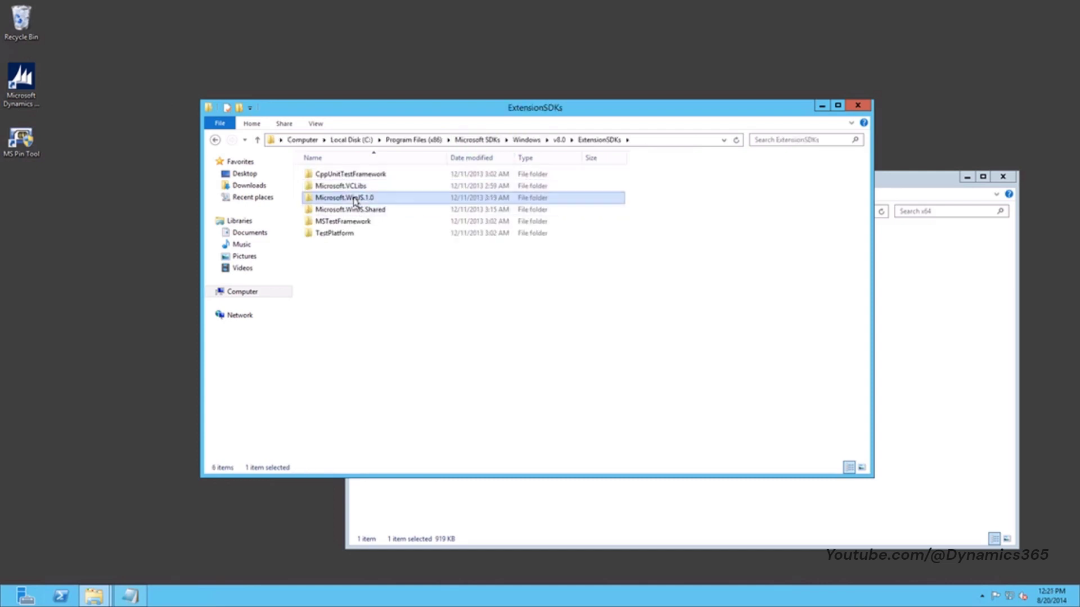
double_click(355, 200)
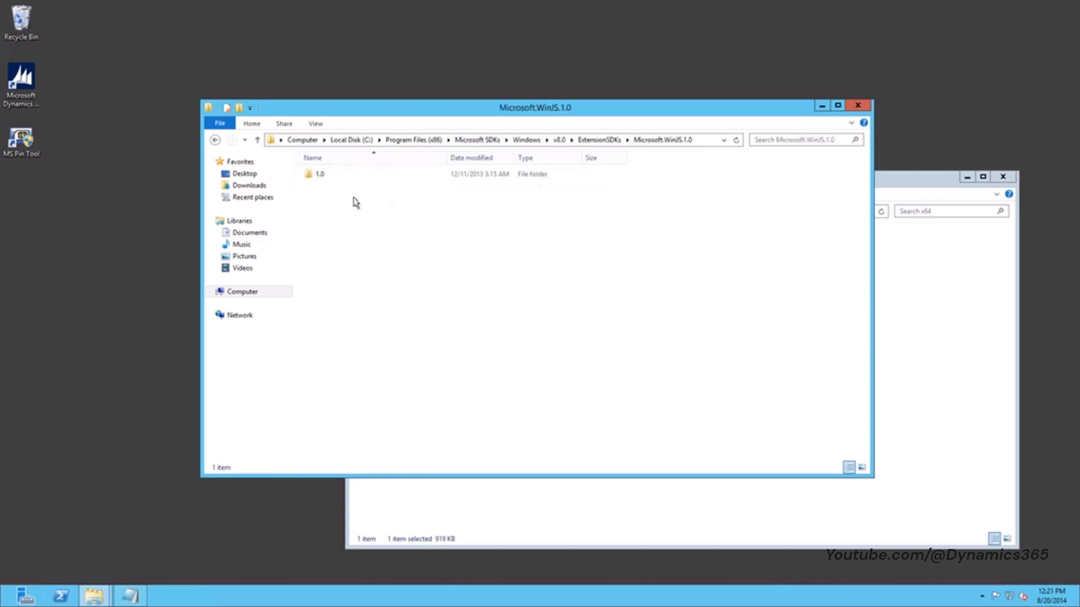
double_click(315, 176)
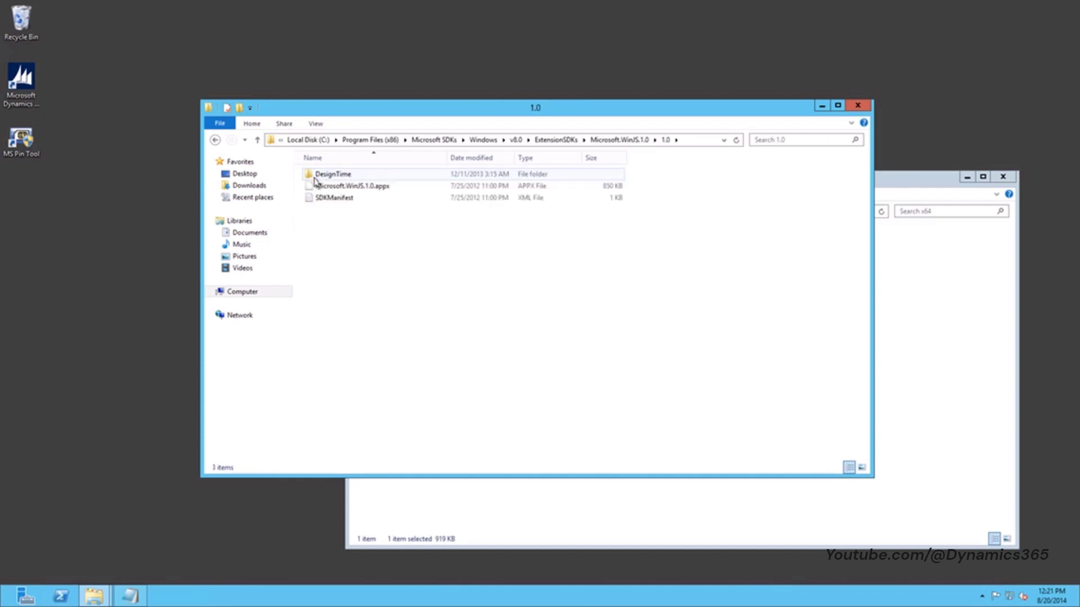
click(317, 186)
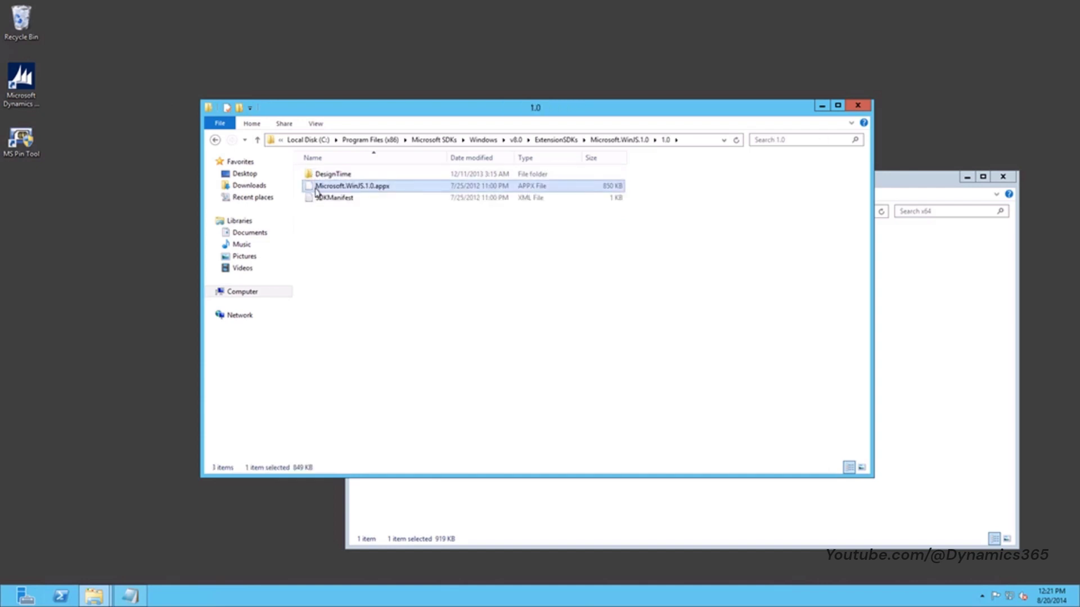
right_click(316, 187)
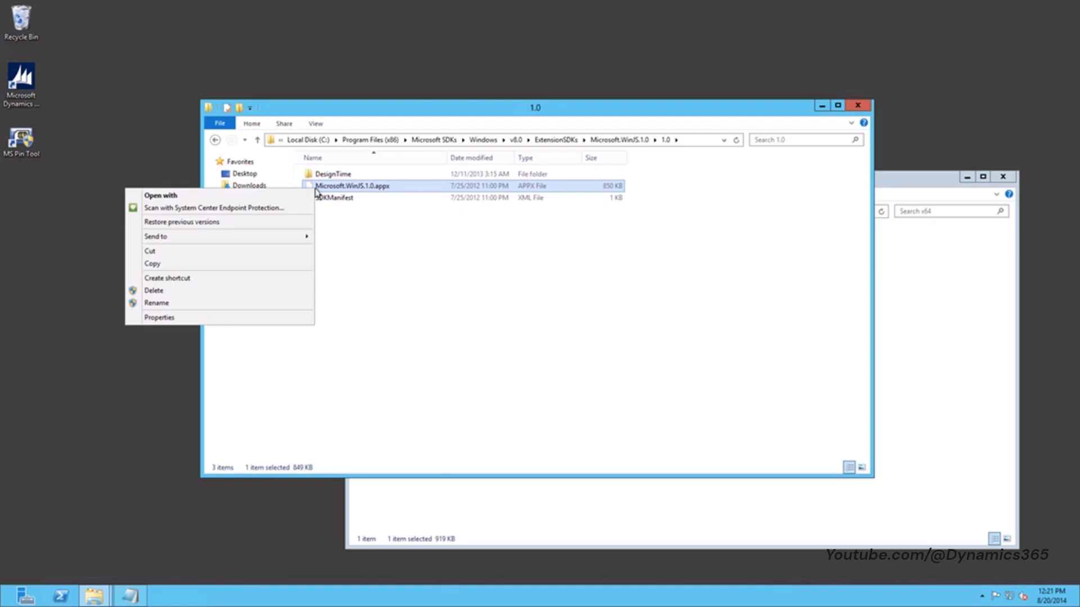
click(225, 265)
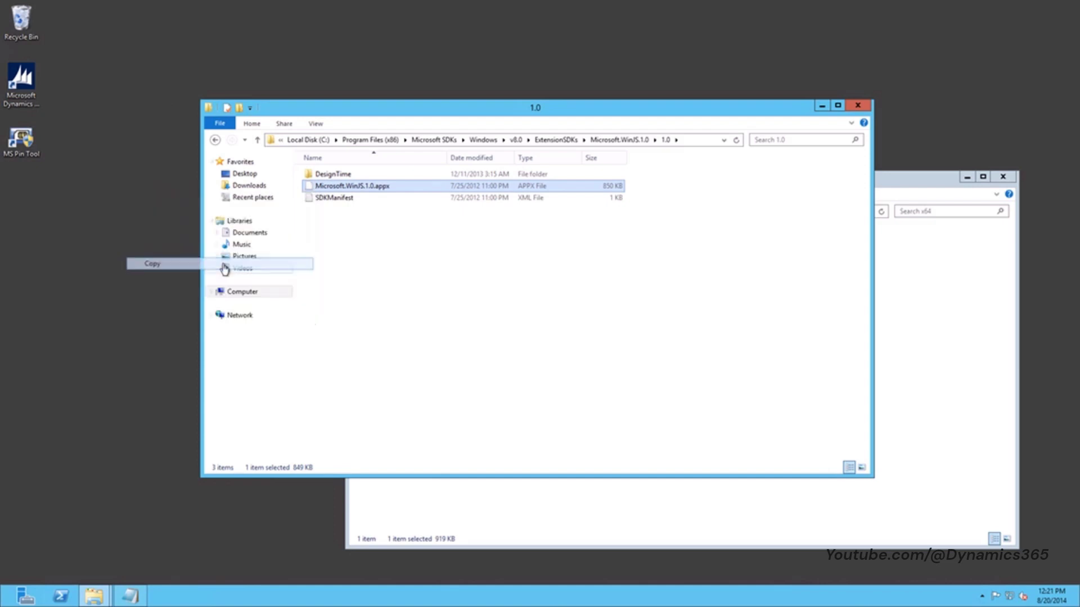
Show the Dependencies folder in the Dynamics AX window and open its context menu.
click(537, 532)
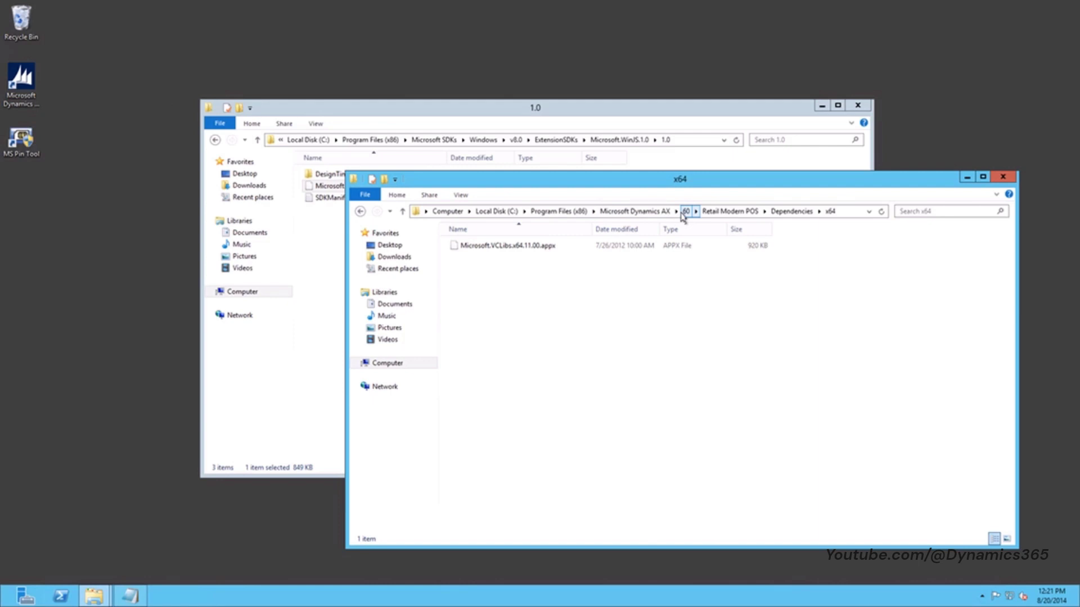
click(783, 212)
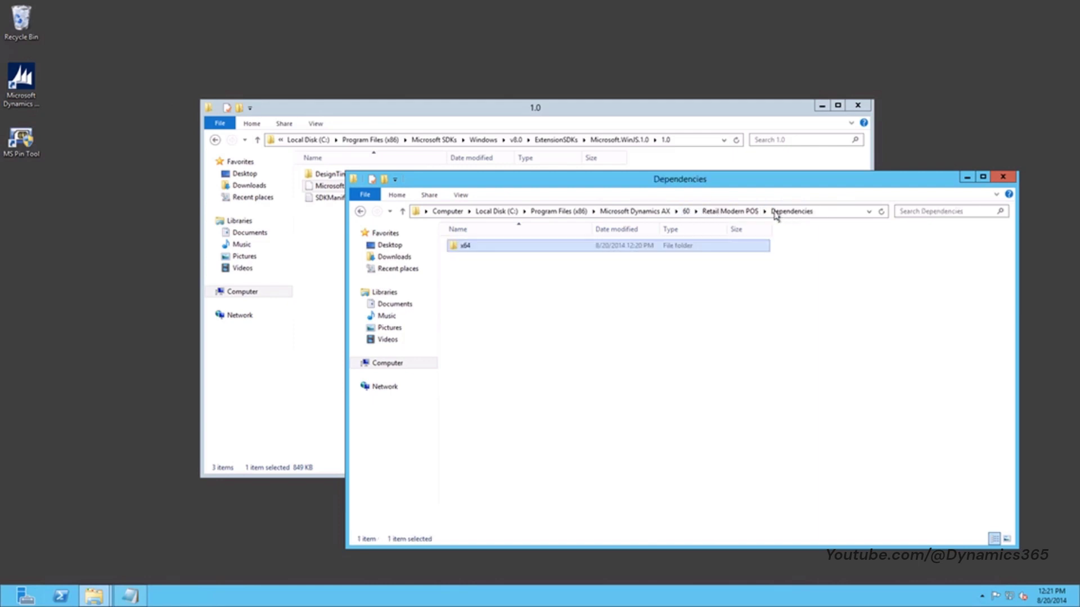
right_click(541, 303)
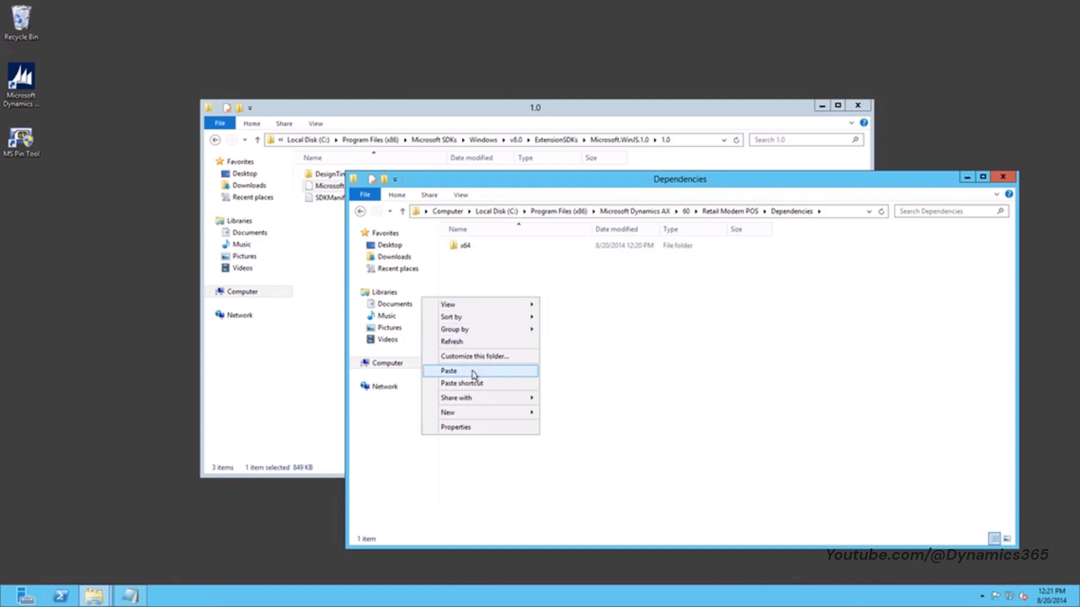
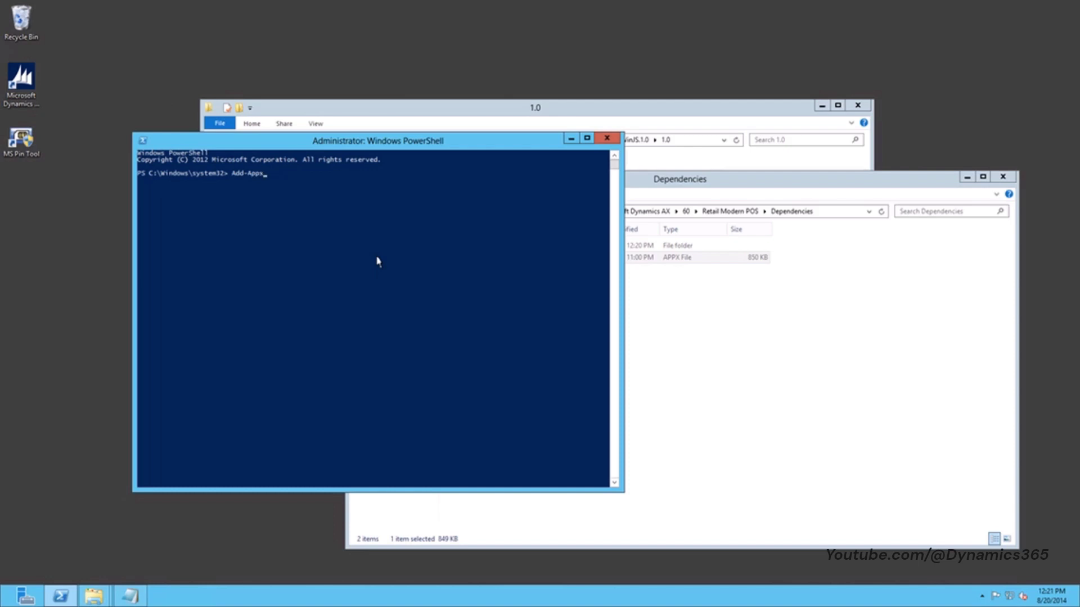
Install Microsoft.WinJS.1.0.appx from the WinJS 1.0 DesignTime folder using Add-AppxPackage, then begin another Add-AppxPackage command.
text(Package "")
key(Left)
click(609, 116)
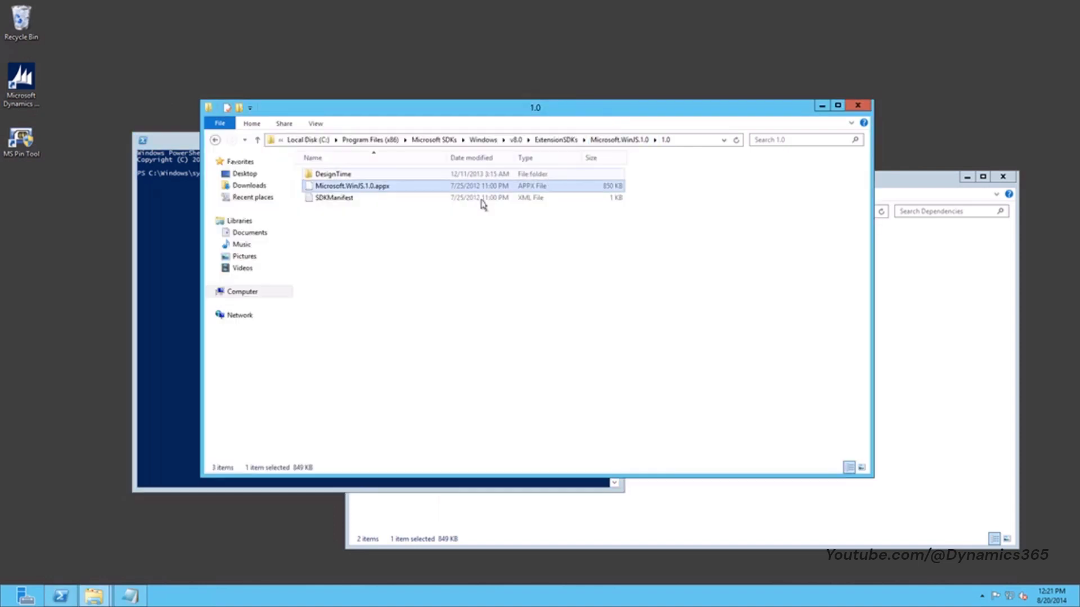
click(694, 140)
key(super+c)
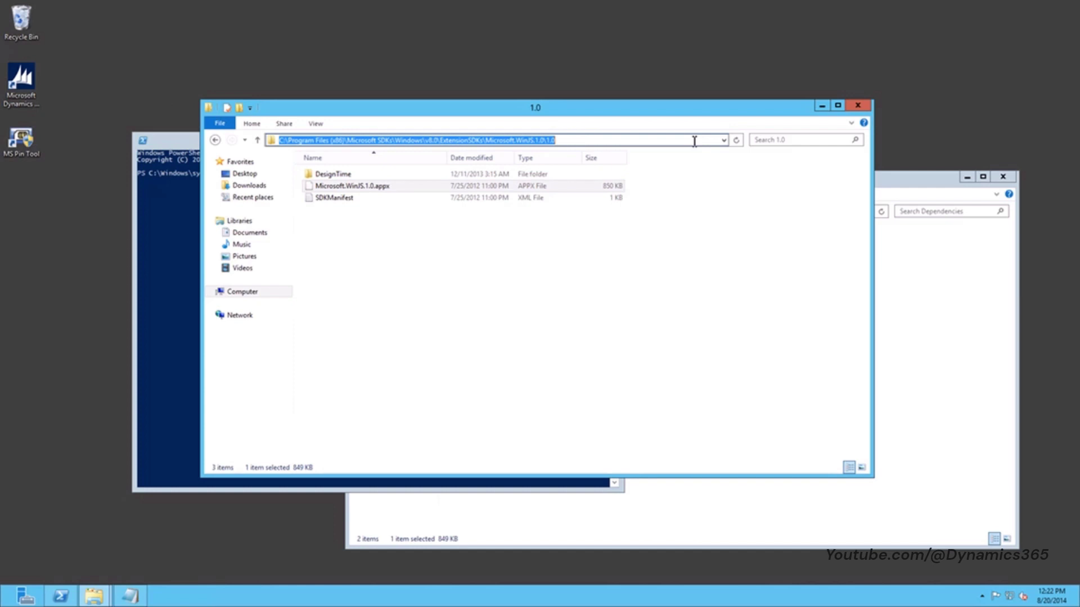
click(194, 151)
right_click(266, 228)
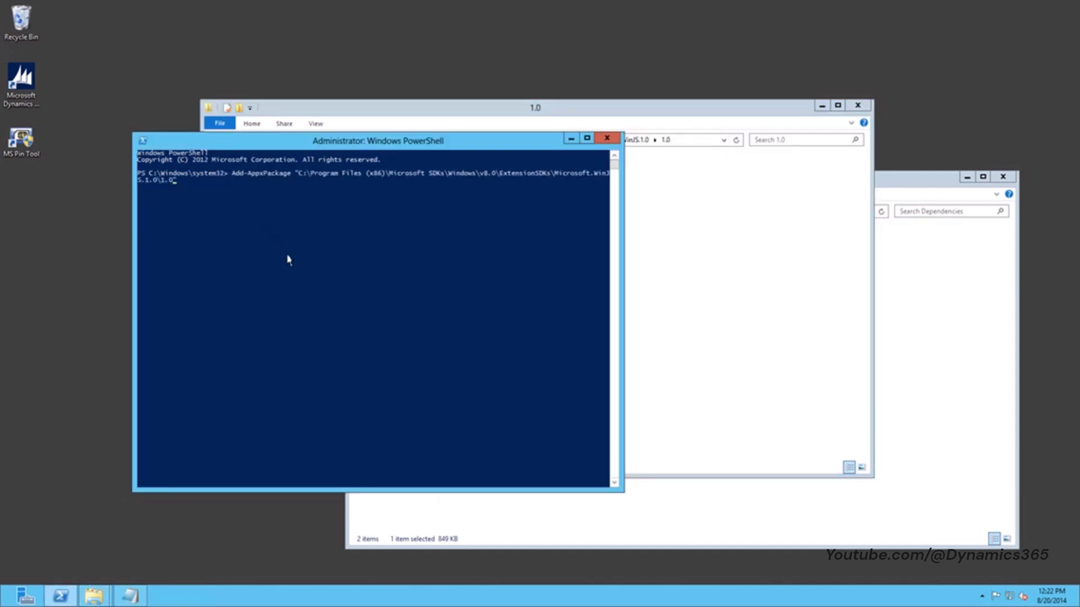
text(\DesignTime)
key(Tab)
key(Return)
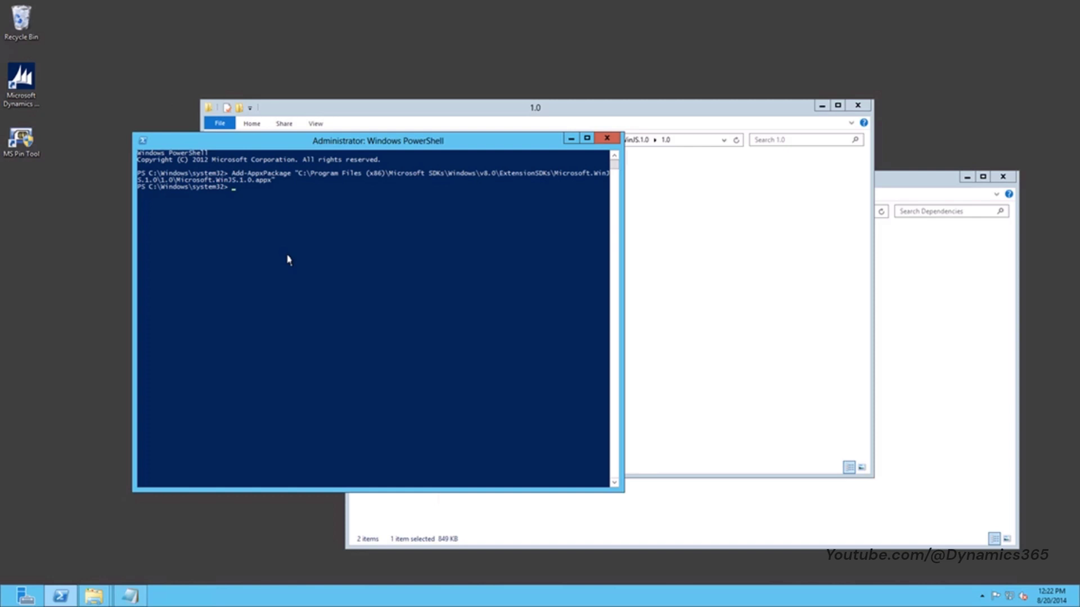
text(Add-AppxPackage)
Browse to ExtensionSDKs\Microsoft.VCLibs\11.0\AppX\Retail\x64 and copy the folder's full path.
click(679, 315)
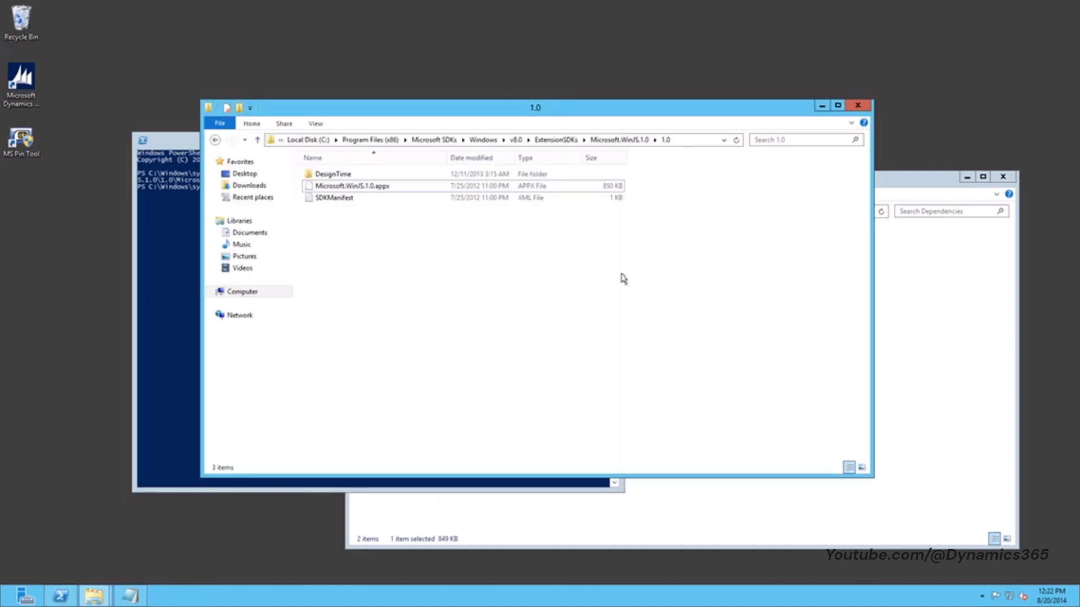
click(562, 140)
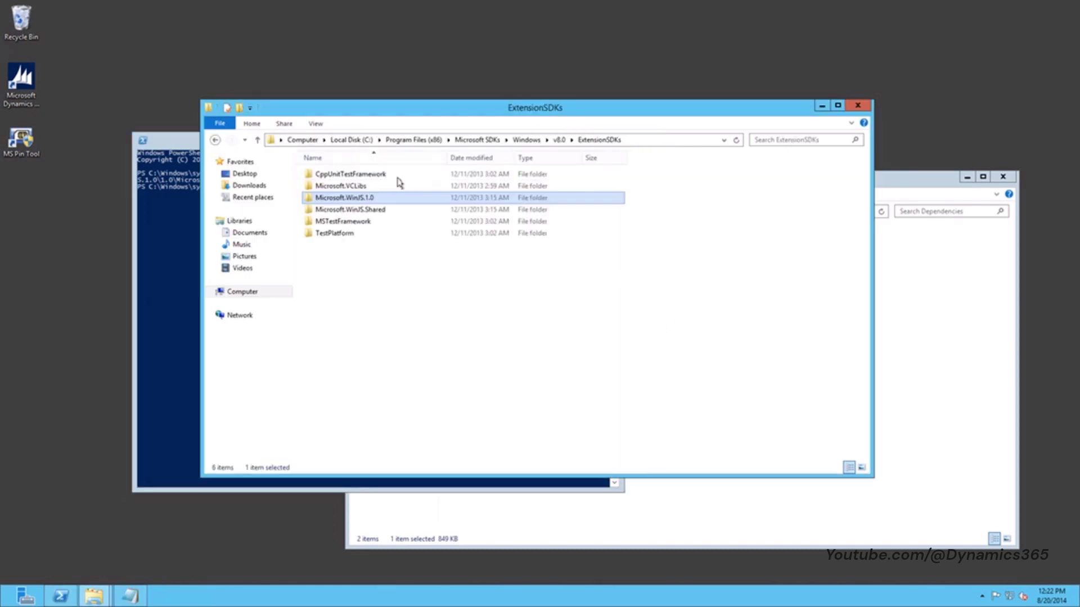
double_click(346, 186)
double_click(321, 177)
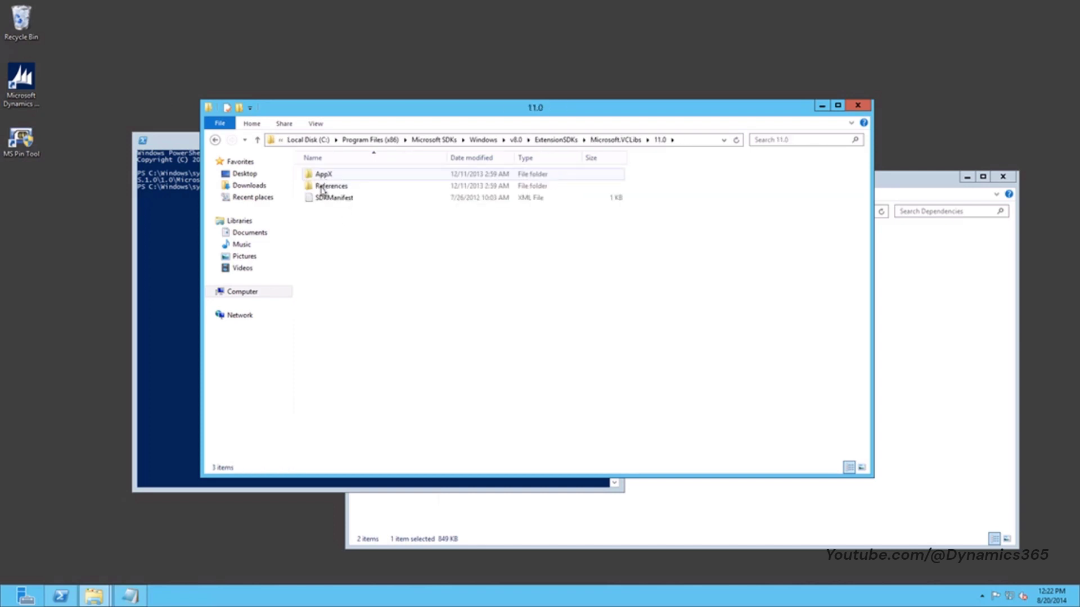
double_click(322, 176)
double_click(323, 188)
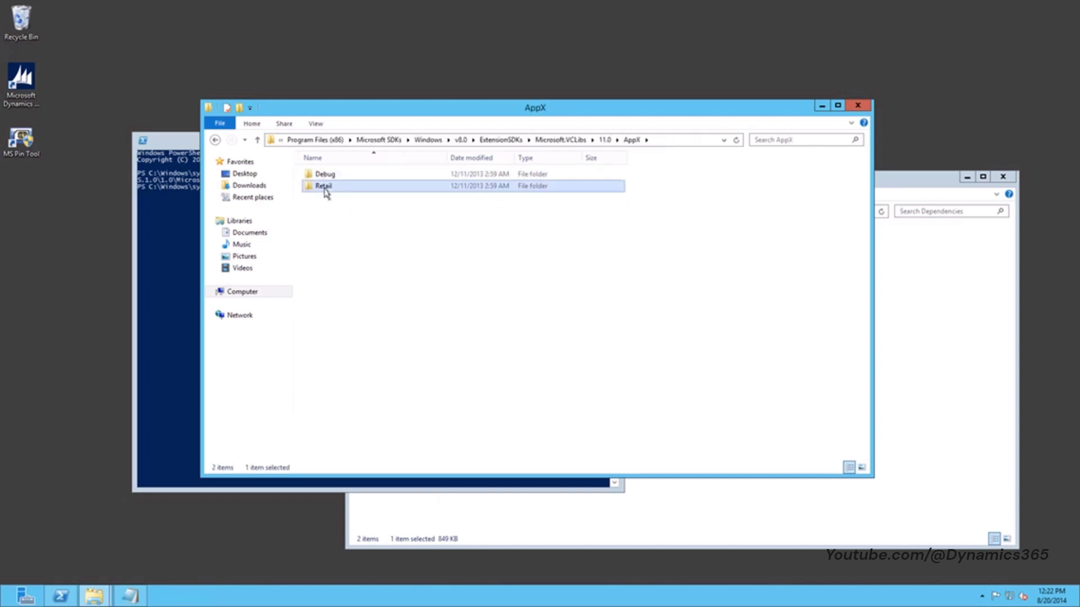
click(324, 190)
double_click(324, 191)
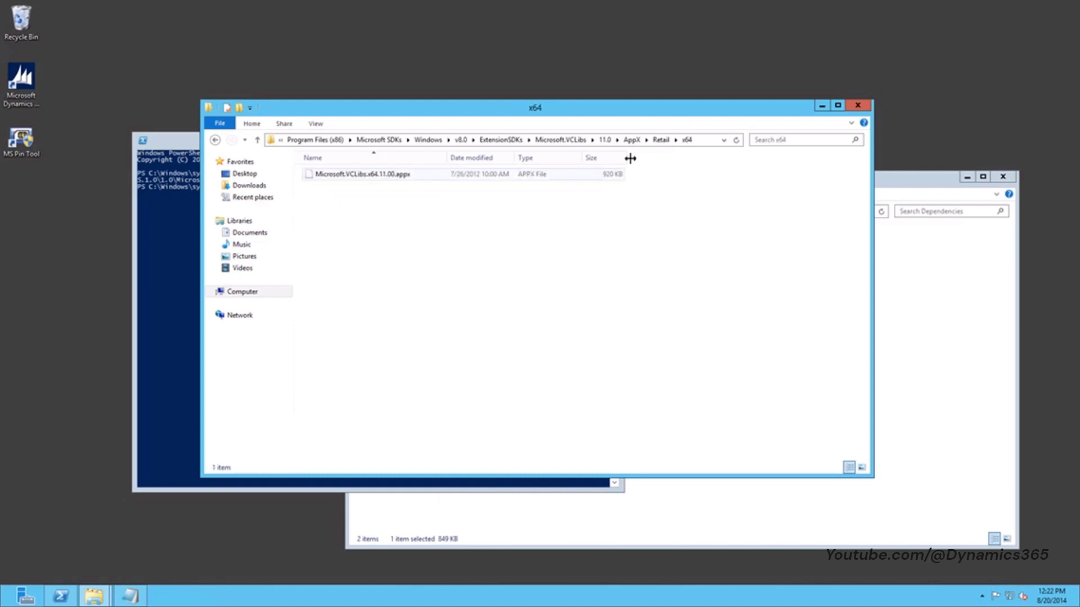
click(703, 140)
key(super+c)
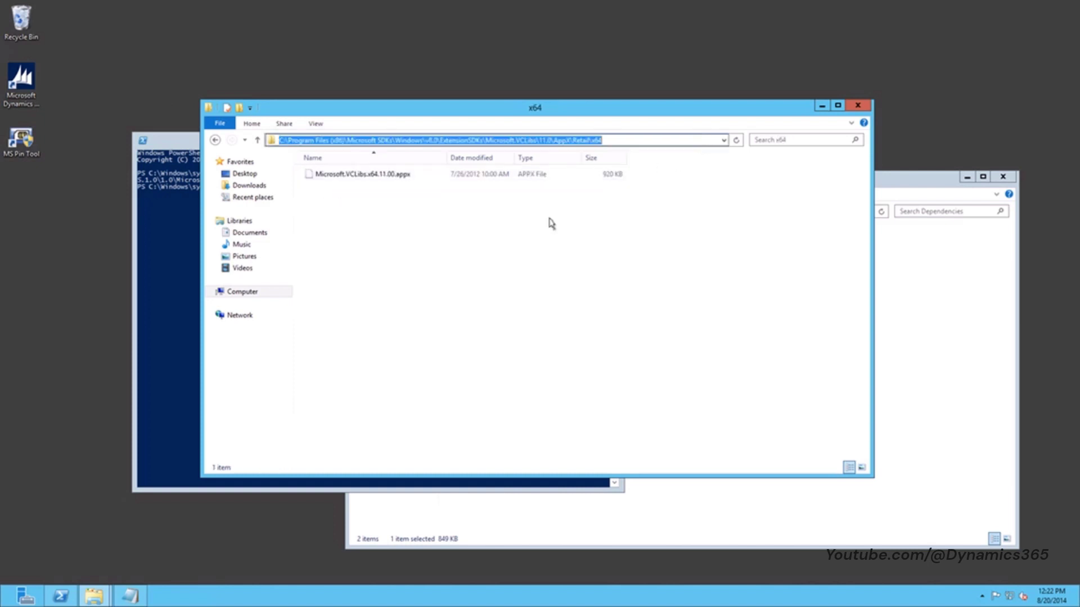
Install Microsoft.VCLibs.x64.11.00.appx from that x64 path in PowerShell, then open a Computer window.
click(178, 289)
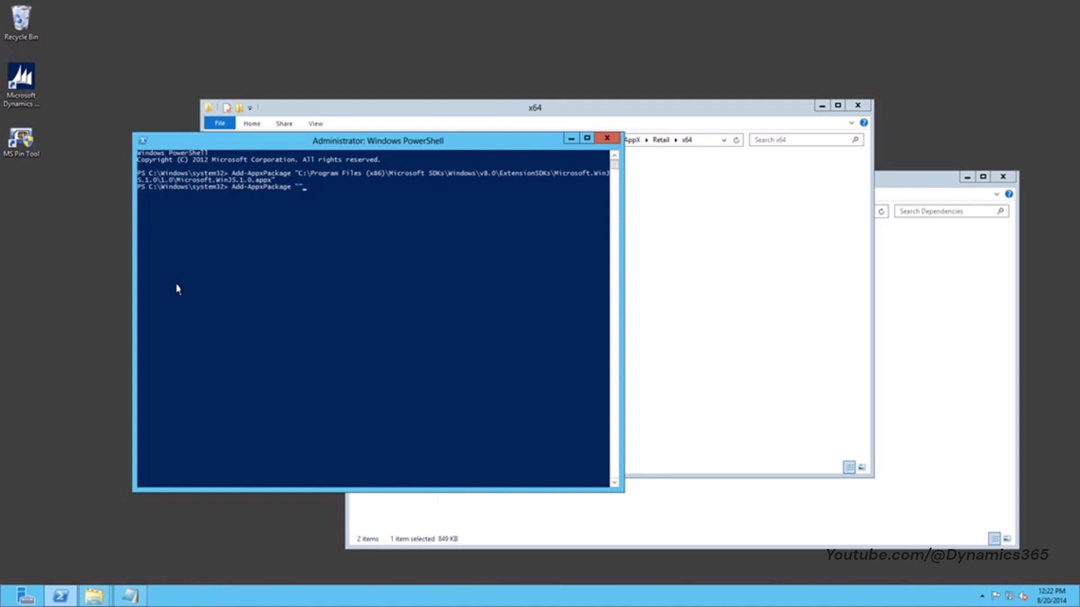
key(Left)
right_click(177, 289)
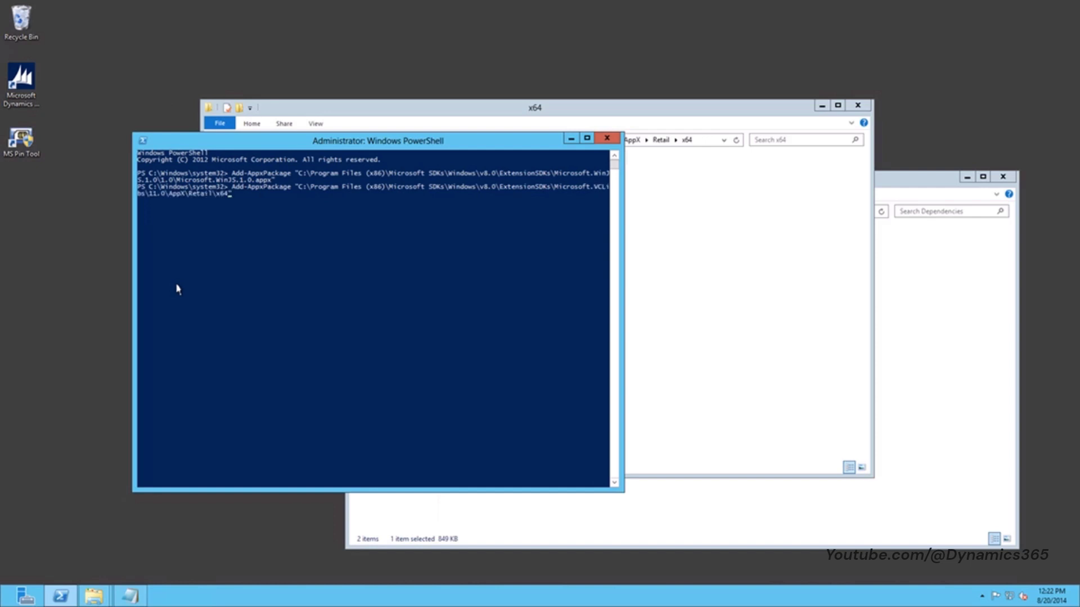
right_click(178, 289)
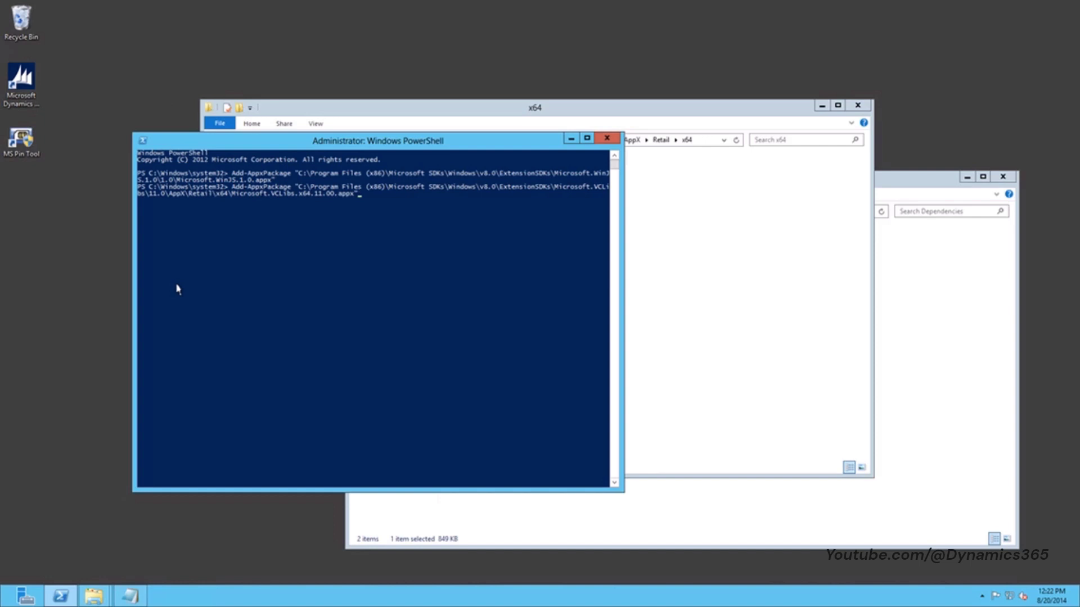
key(Return)
key(super+e)
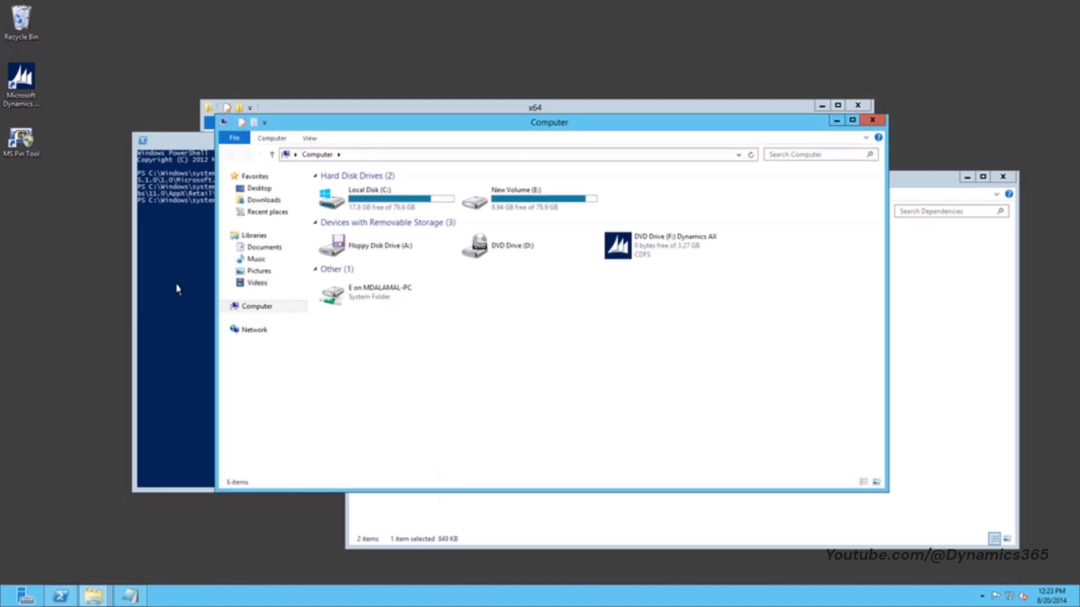
Run autorun from the Dynamics AX DVD drive (F:), approve the UAC prompt, and pass the Welcome page.
double_click(624, 246)
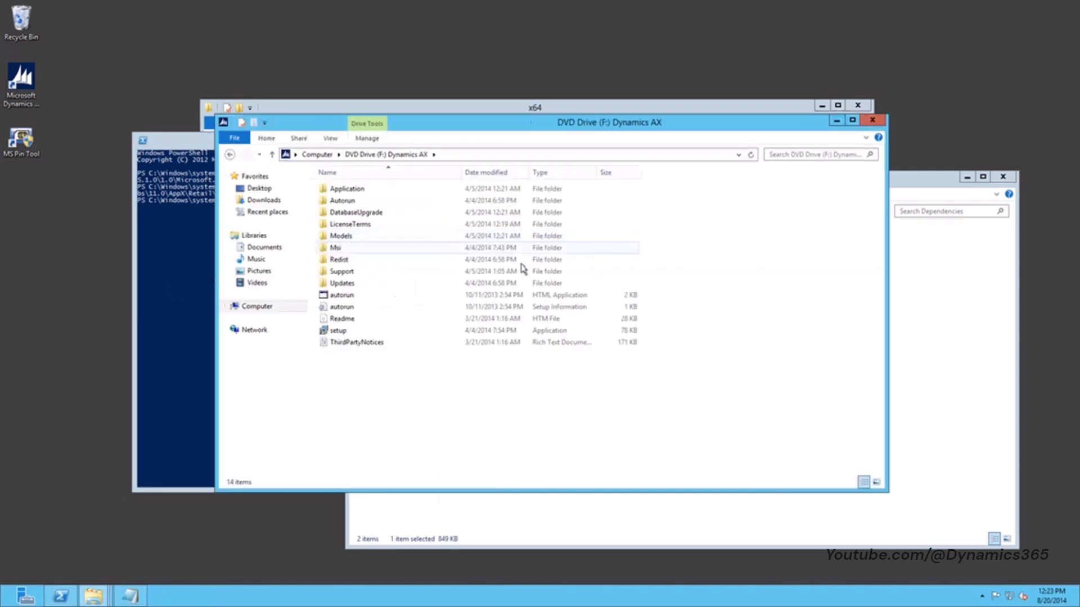
double_click(349, 297)
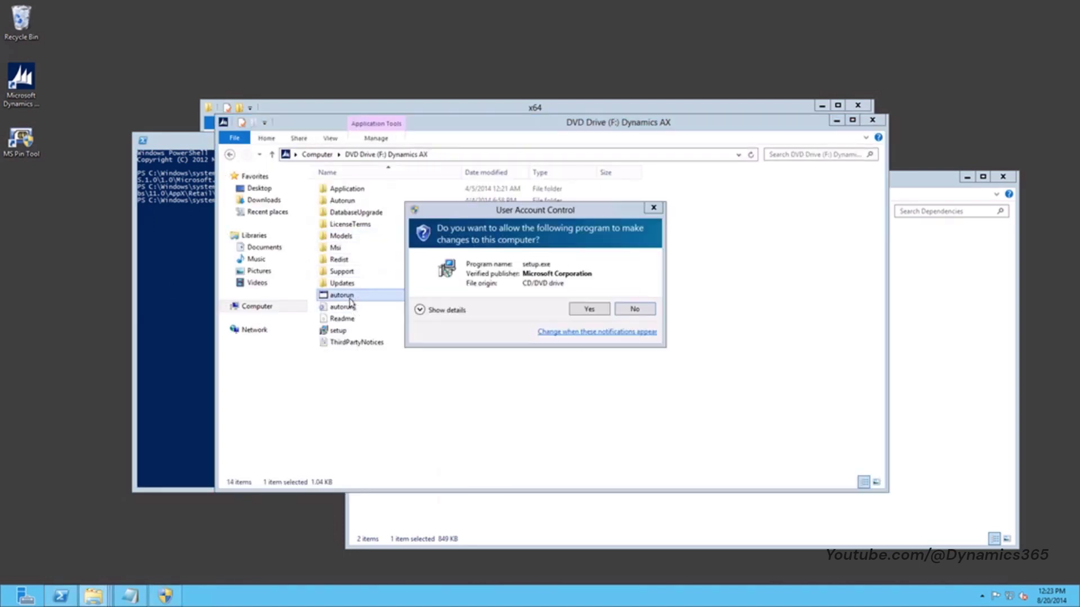
click(588, 310)
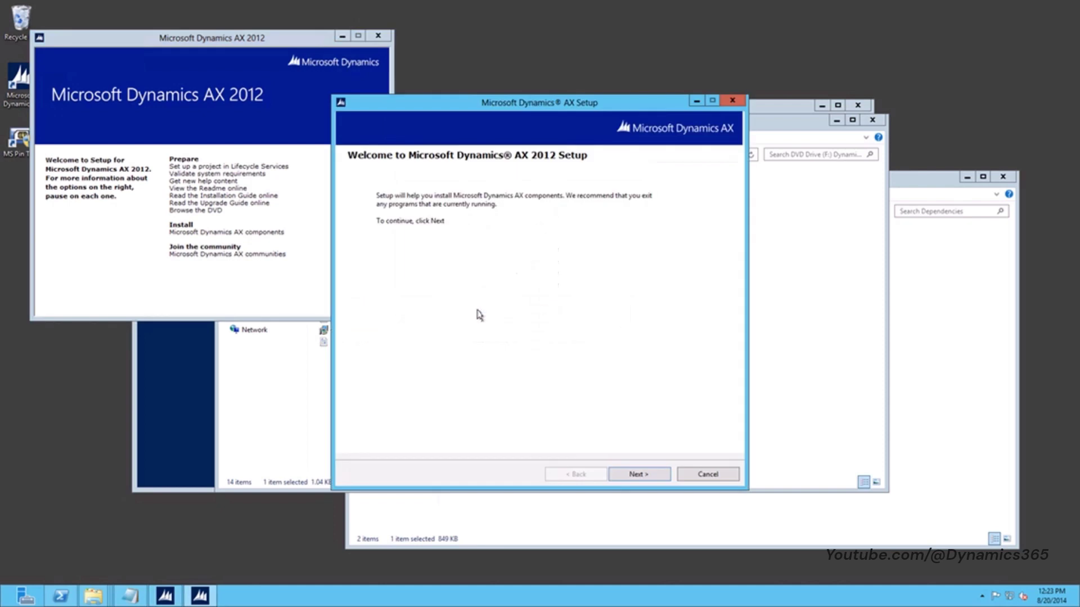
click(636, 474)
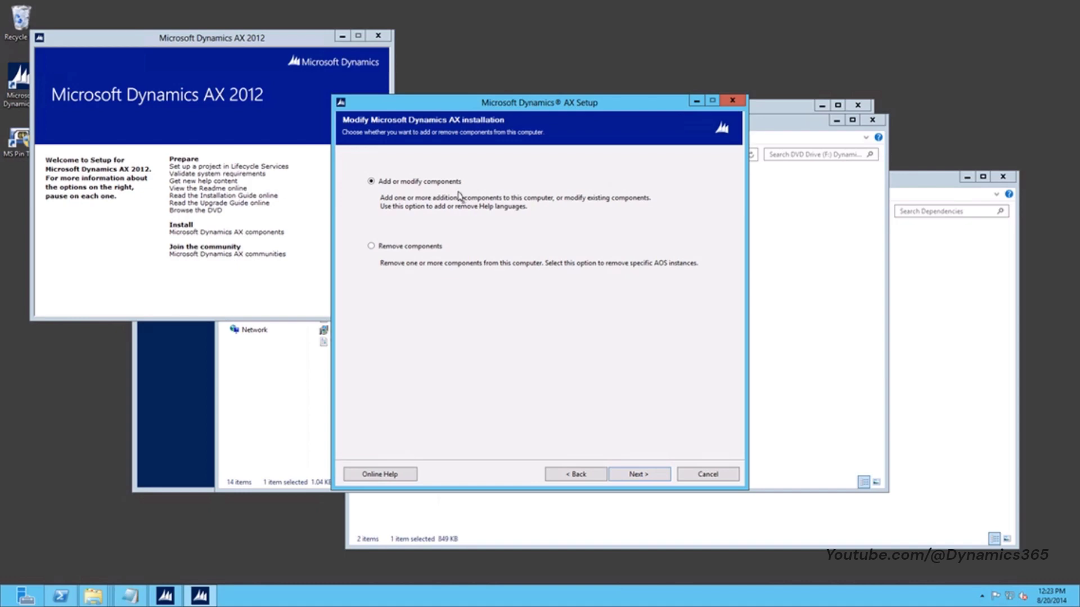
Tick Retail Modern POS [Pre-Release] under Retail Components and advance to prerequisite validation.
click(637, 476)
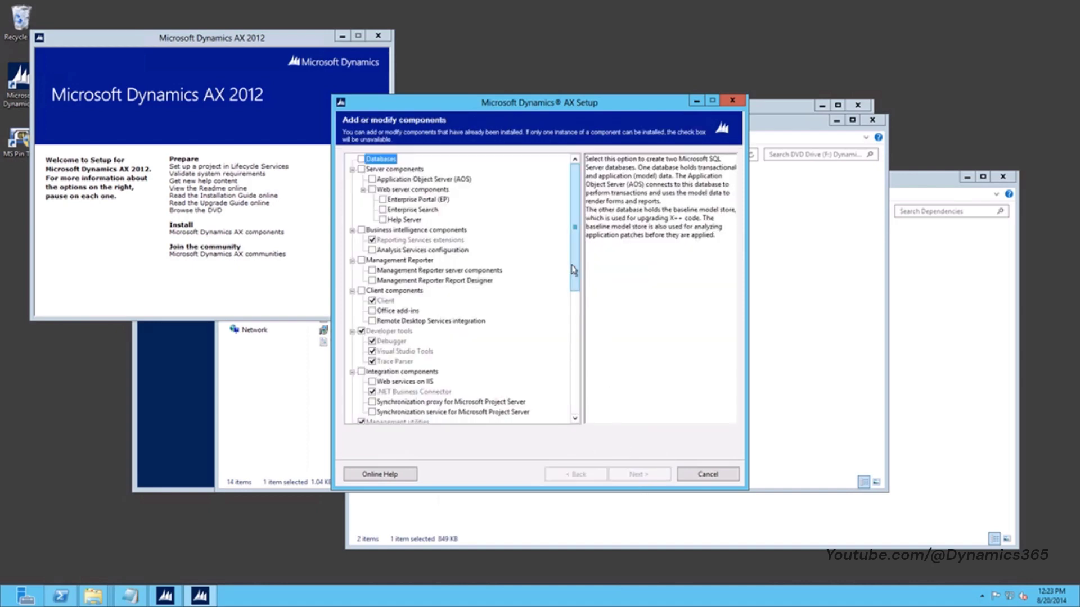
drag(574, 272, 572, 366)
click(387, 231)
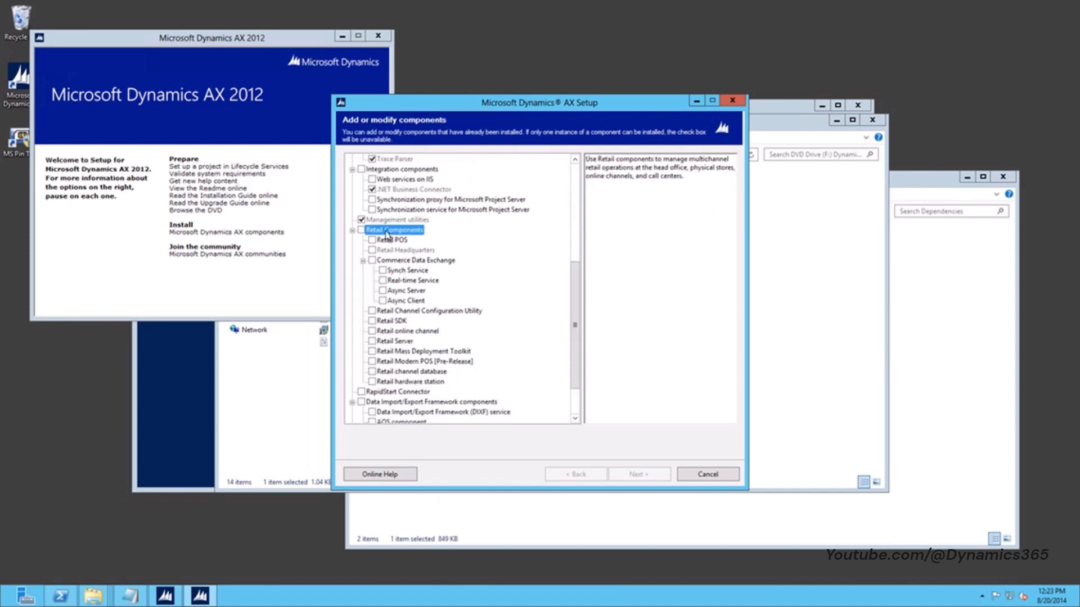
click(372, 362)
click(636, 475)
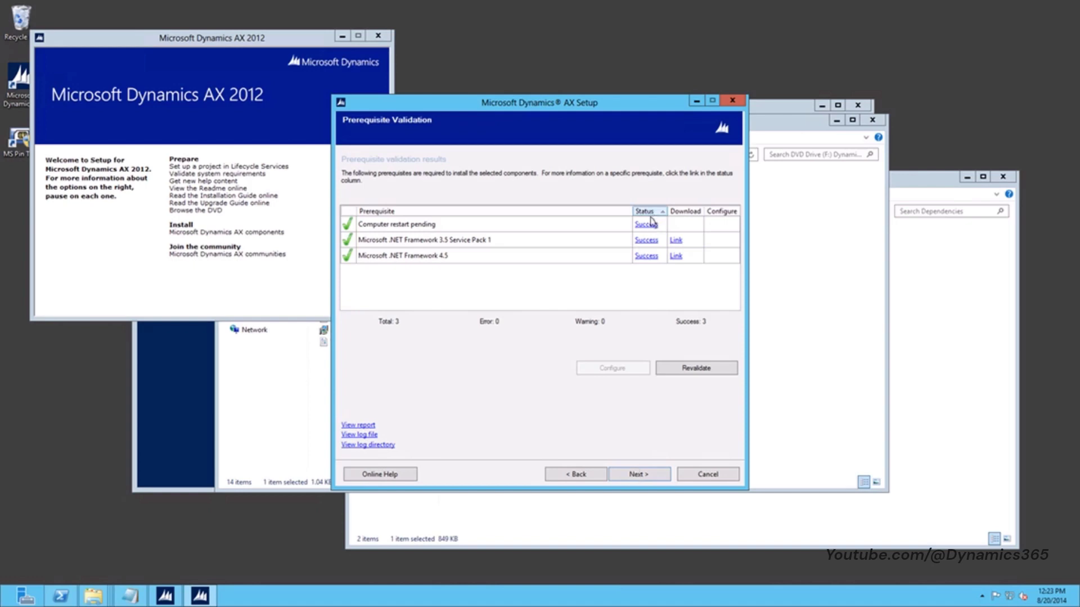
Pass prerequisite validation and leave Configure Retail Modern POS unticked to reach the Ready to install page.
click(633, 476)
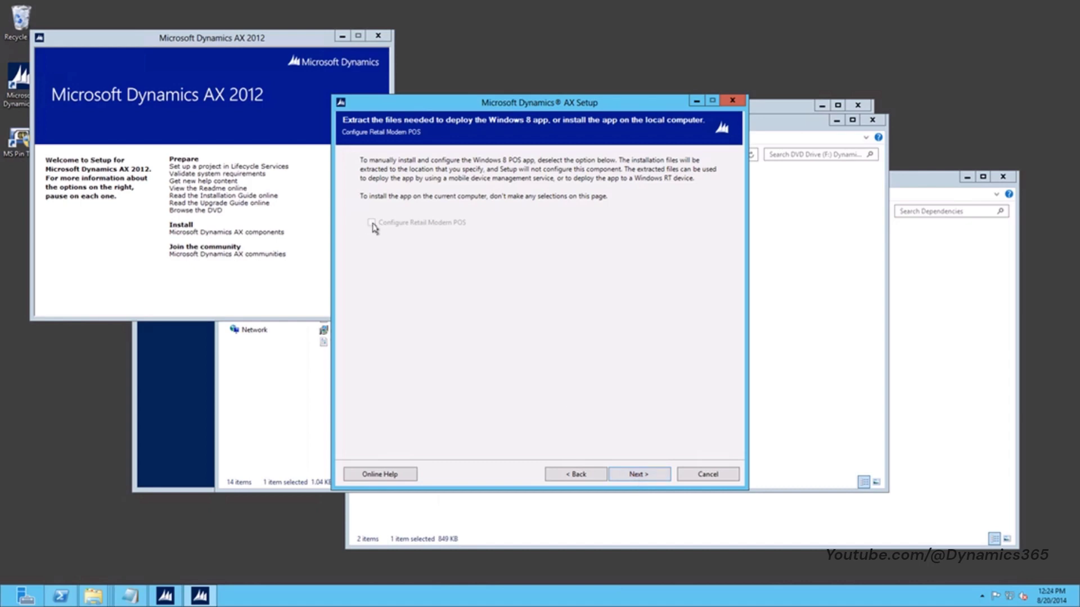
click(628, 477)
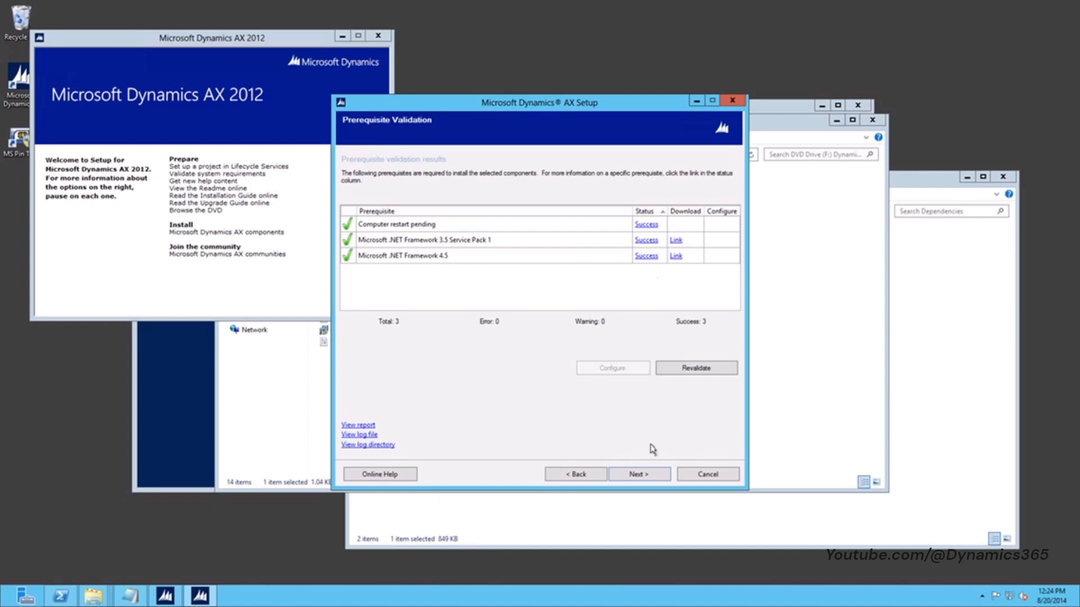
click(642, 474)
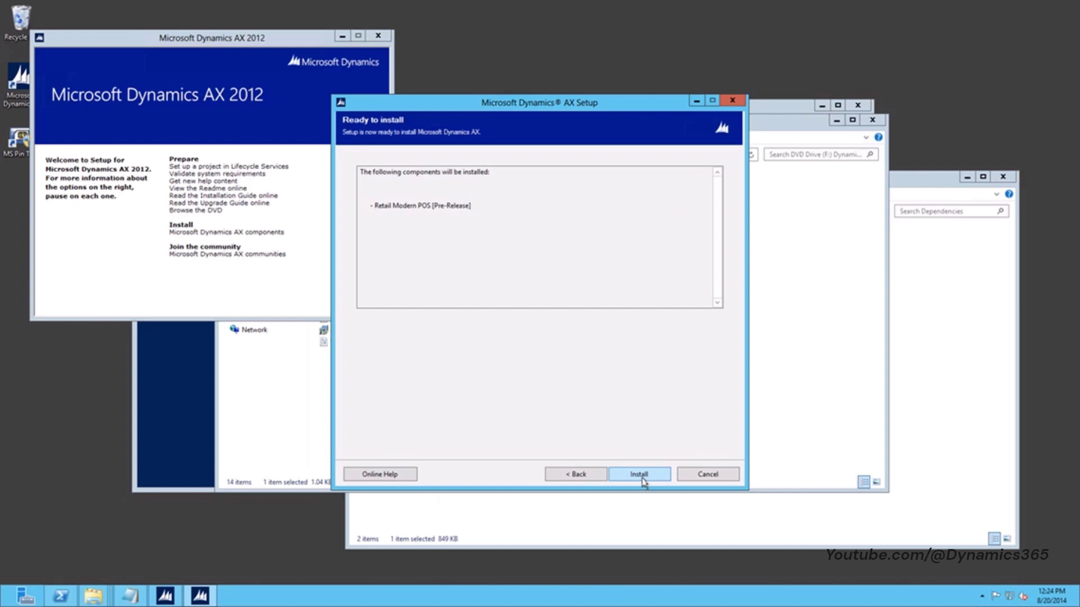
Install Retail Modern POS [Pre-Release], untick Open summary report, and finish the wizard.
click(639, 475)
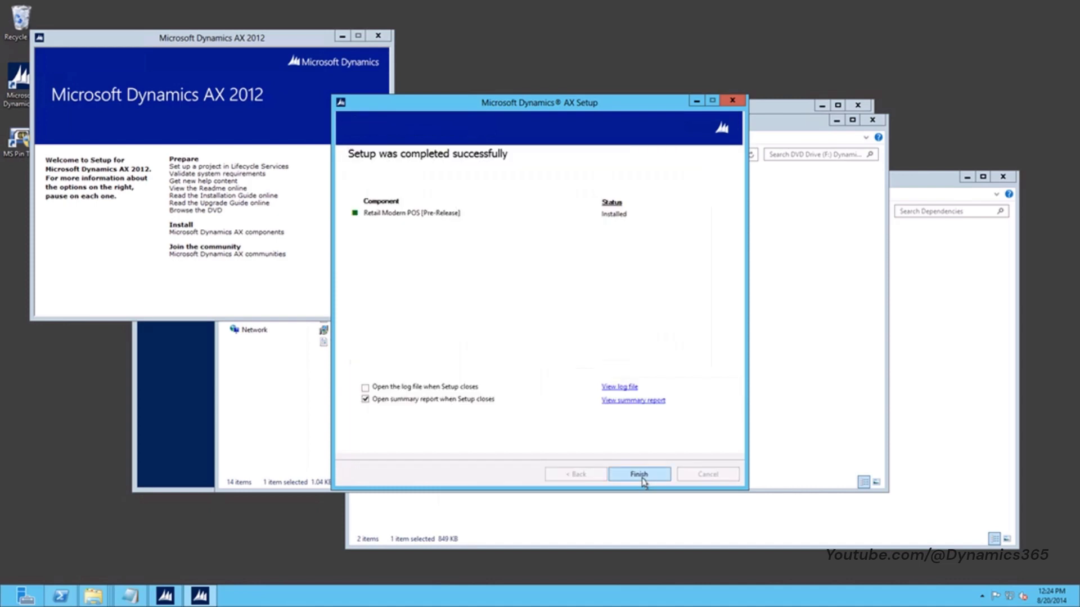
click(466, 401)
click(624, 476)
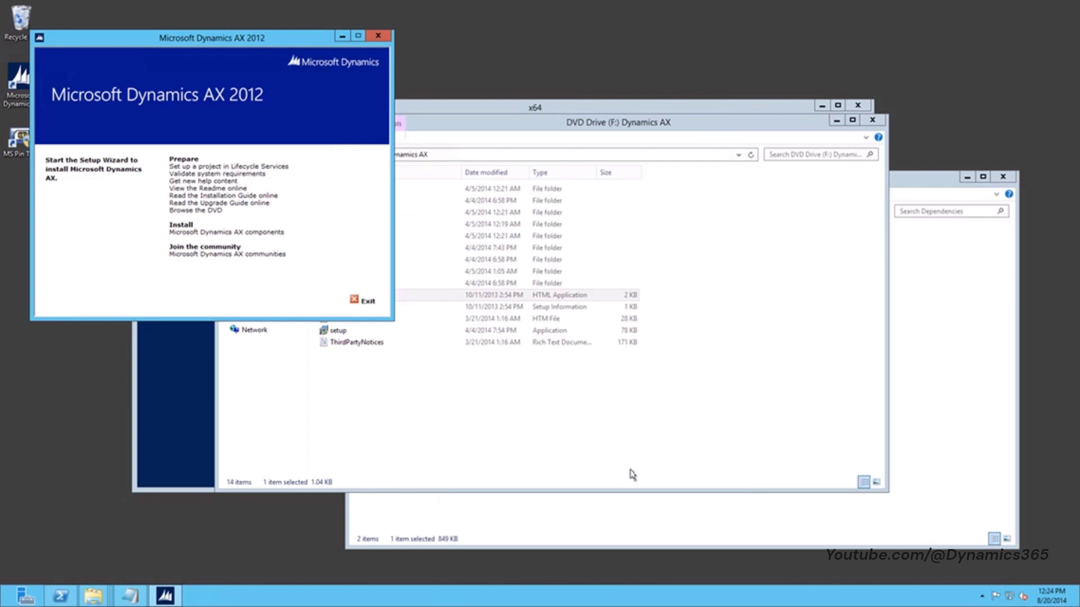
mouse_move(673, 15)
click(630, 10)
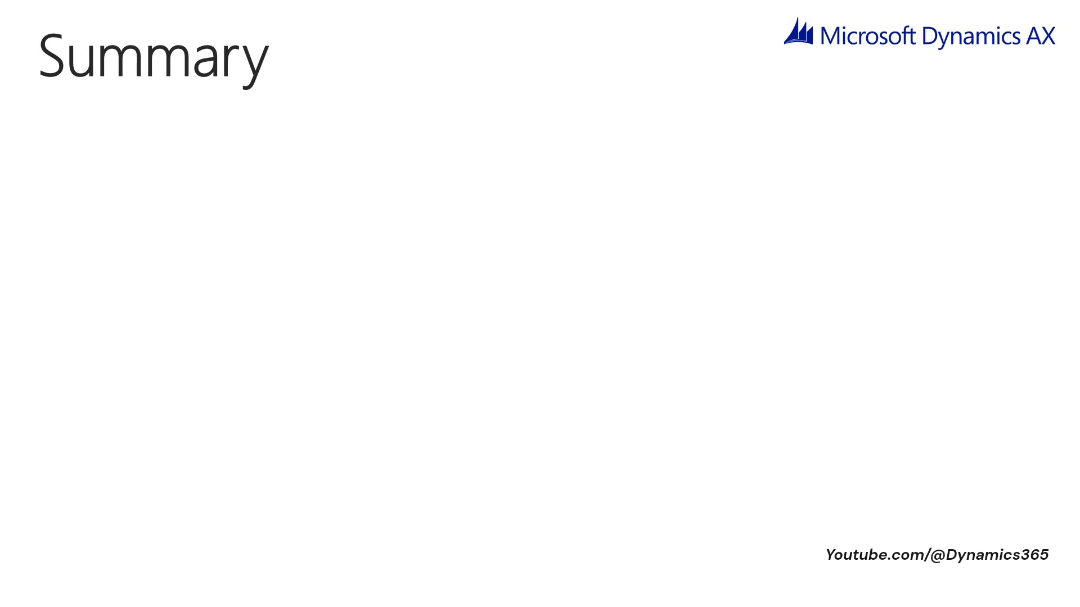